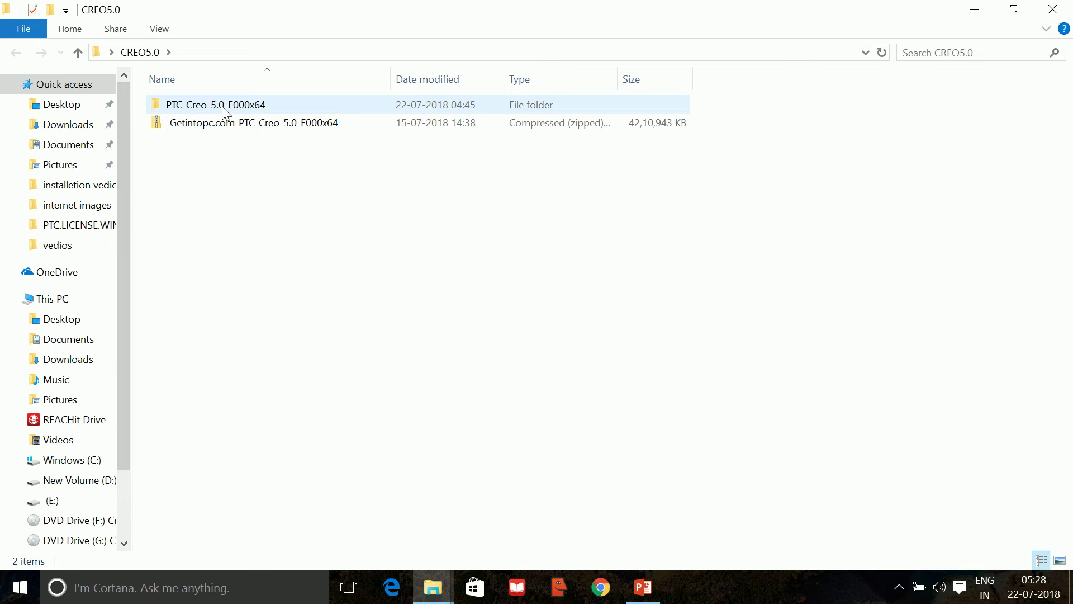
- Open the PTC.LICENSE.WINDOWS.2018-03-20-SSQ folder inside the Crack folder of PTC_Creo_5.0_F000x64
double_click(176, 104)
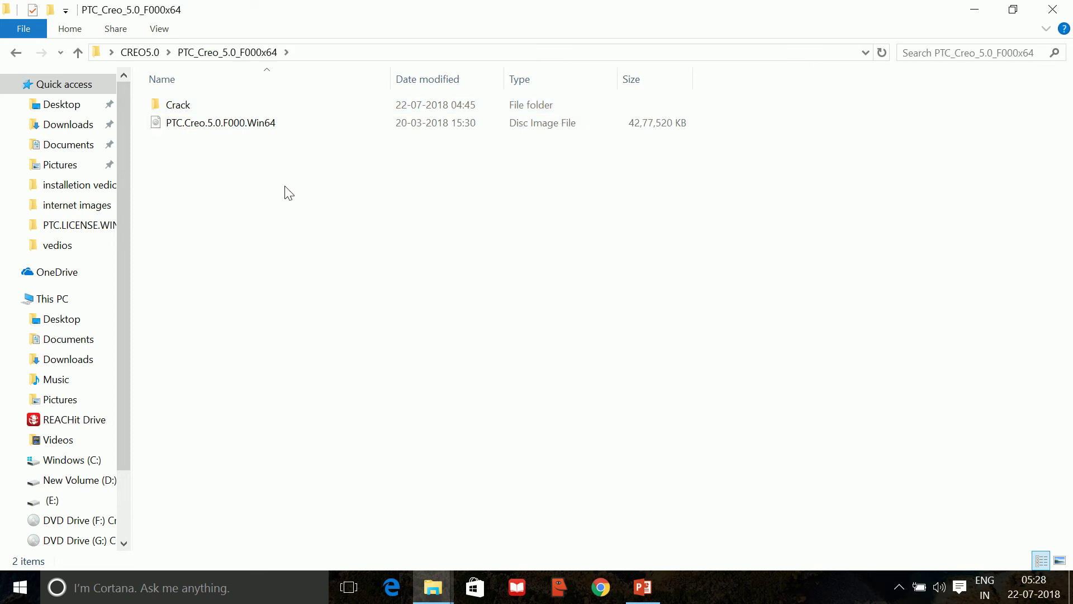
drag(230, 184, 311, 267)
double_click(210, 104)
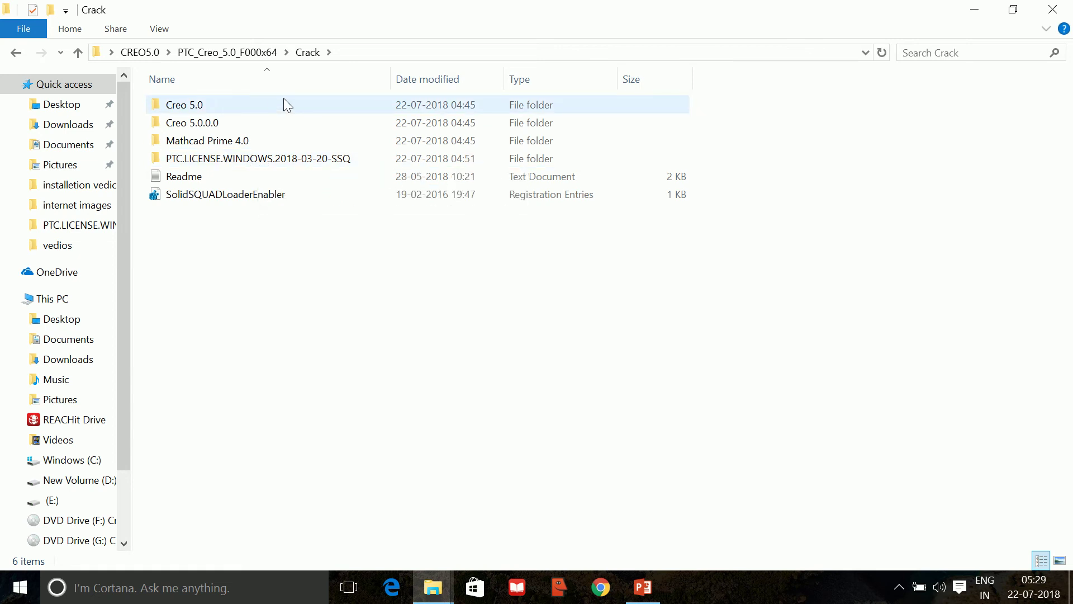
double_click(193, 159)
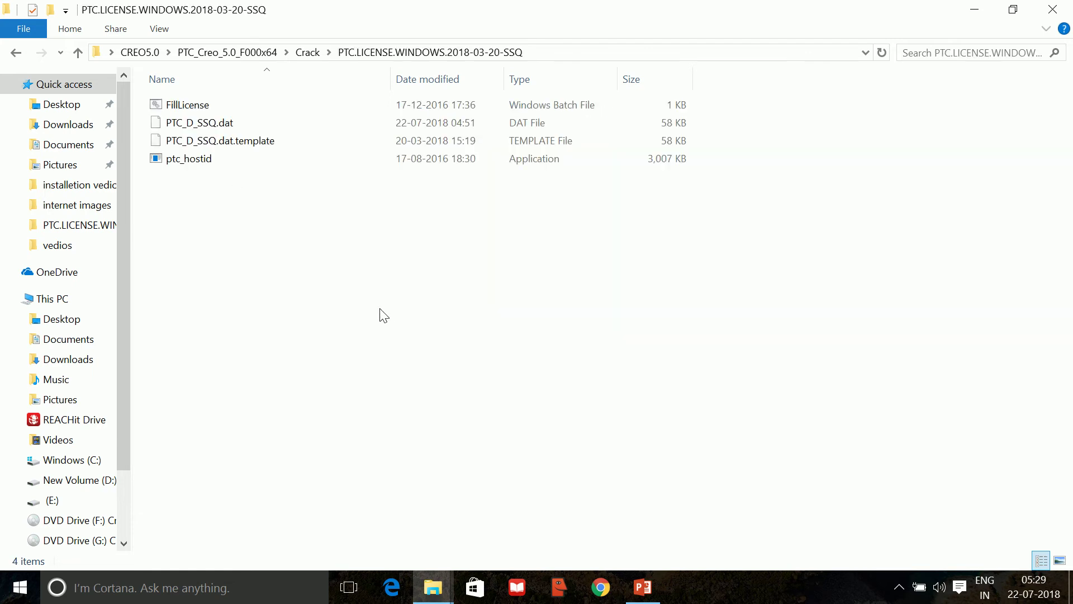
- Run the FillLicense batch file and let its script finish
click(223, 107)
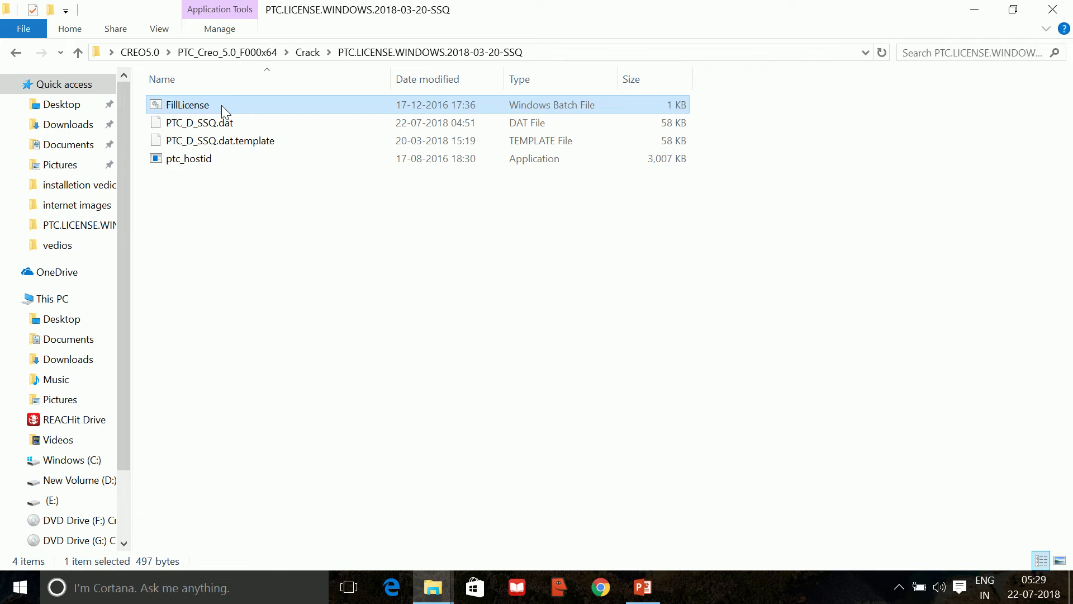
double_click(221, 105)
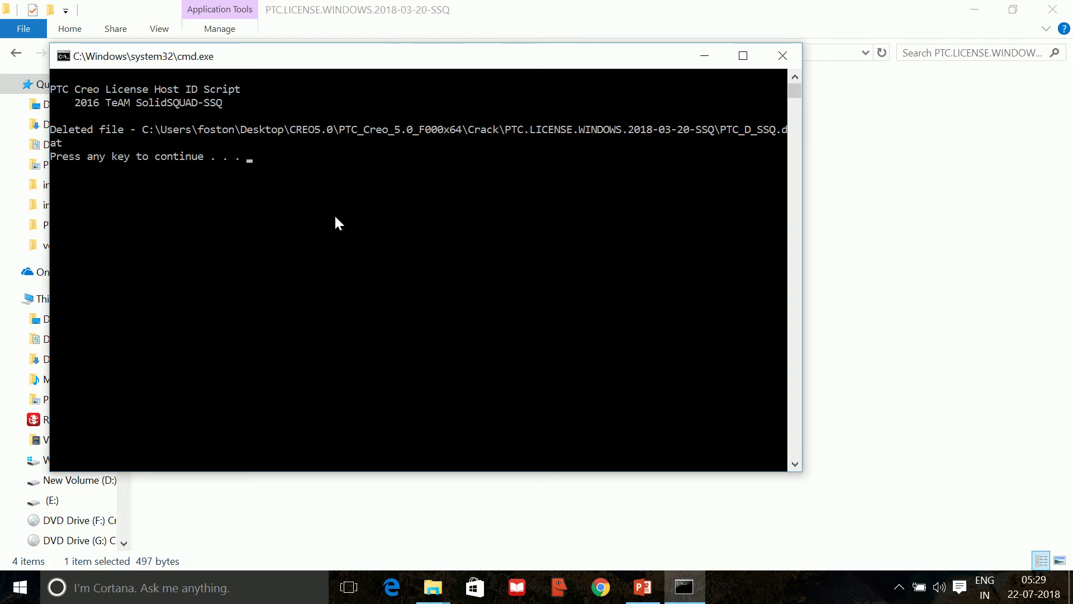
key(Return)
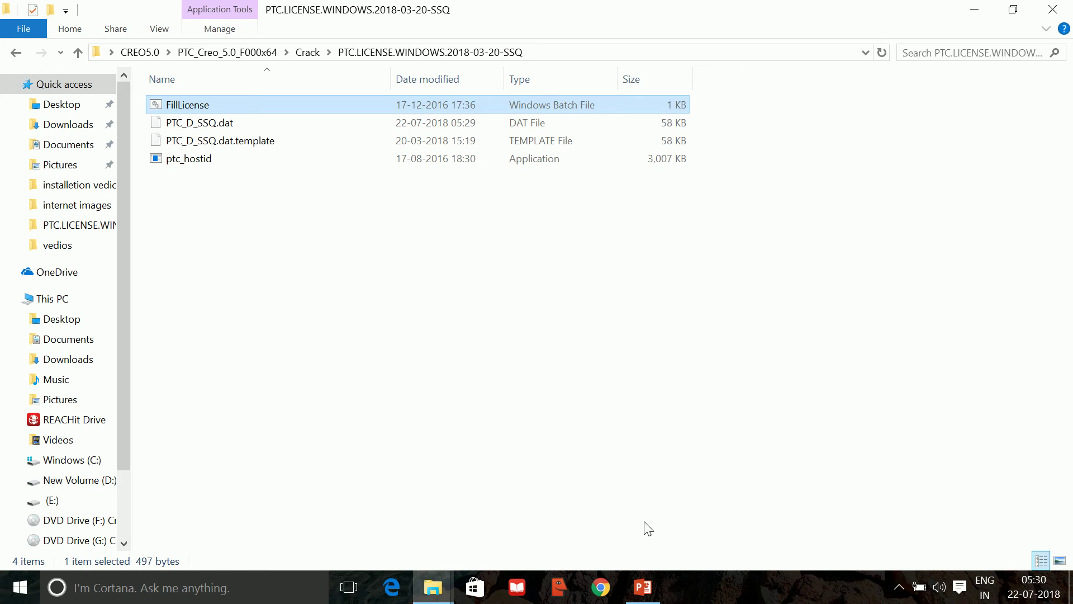
- Return to the PTC.LICENSE.WINDOWS.2018-03-20-SSQ folder and copy the PTC_D_SSQ.dat file
click(433, 590)
mouse_move(432, 593)
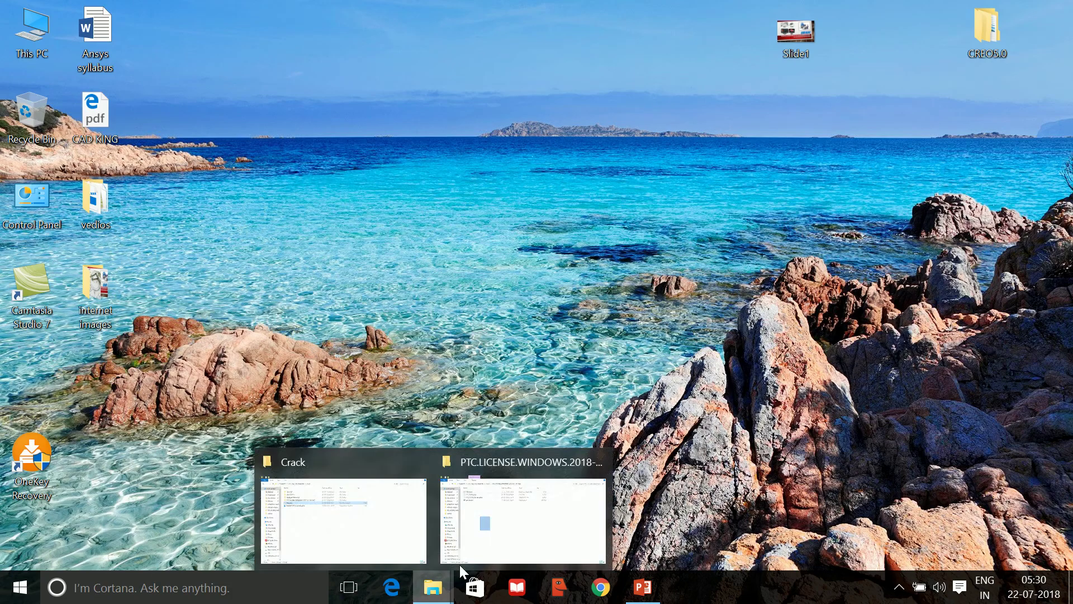
click(499, 522)
click(246, 125)
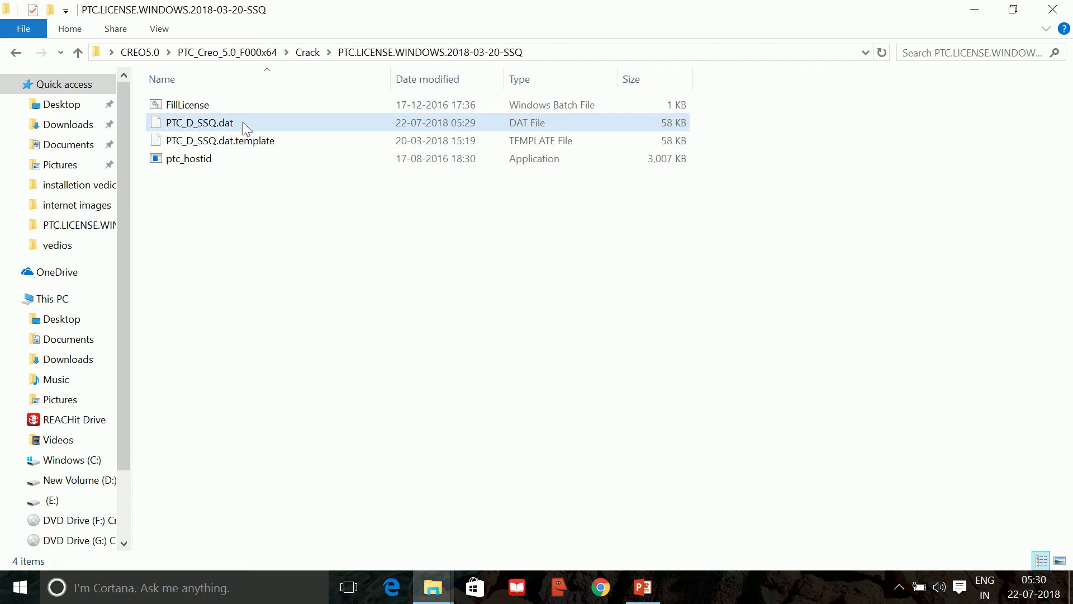
click(344, 129)
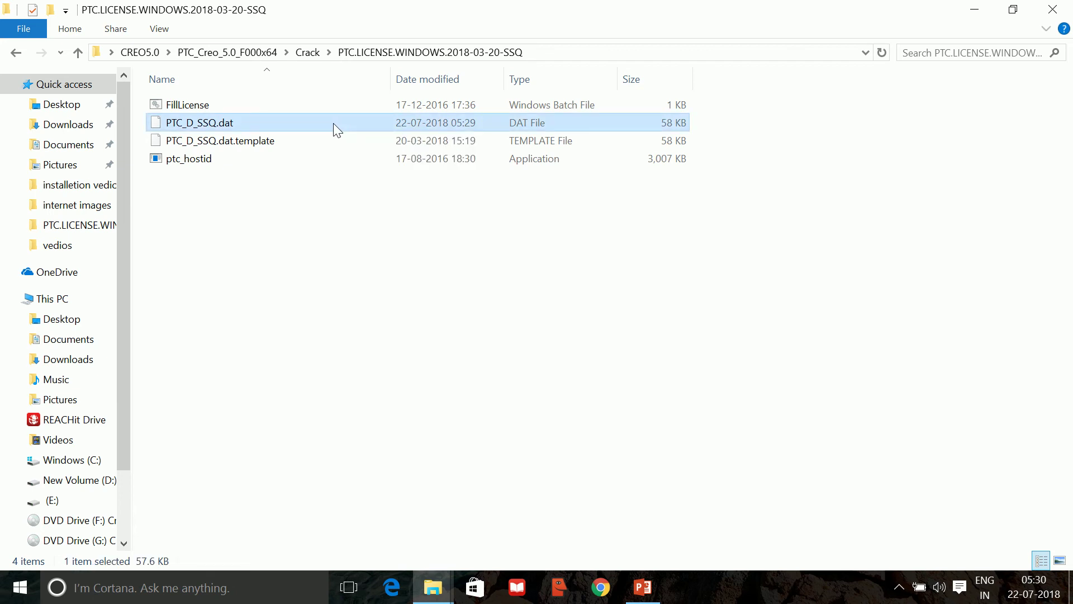
right_click(333, 123)
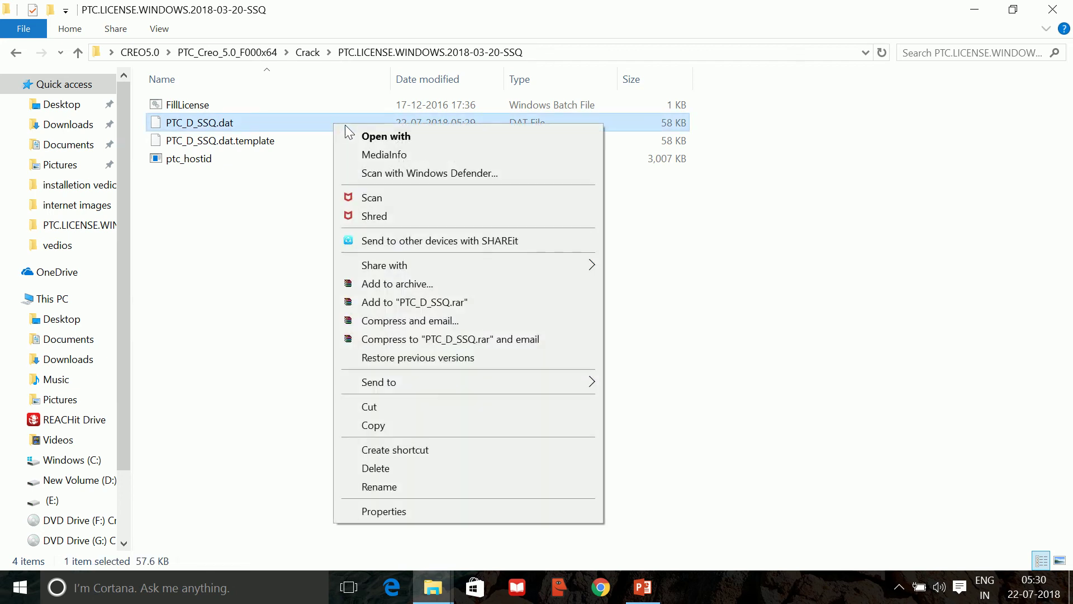
click(405, 428)
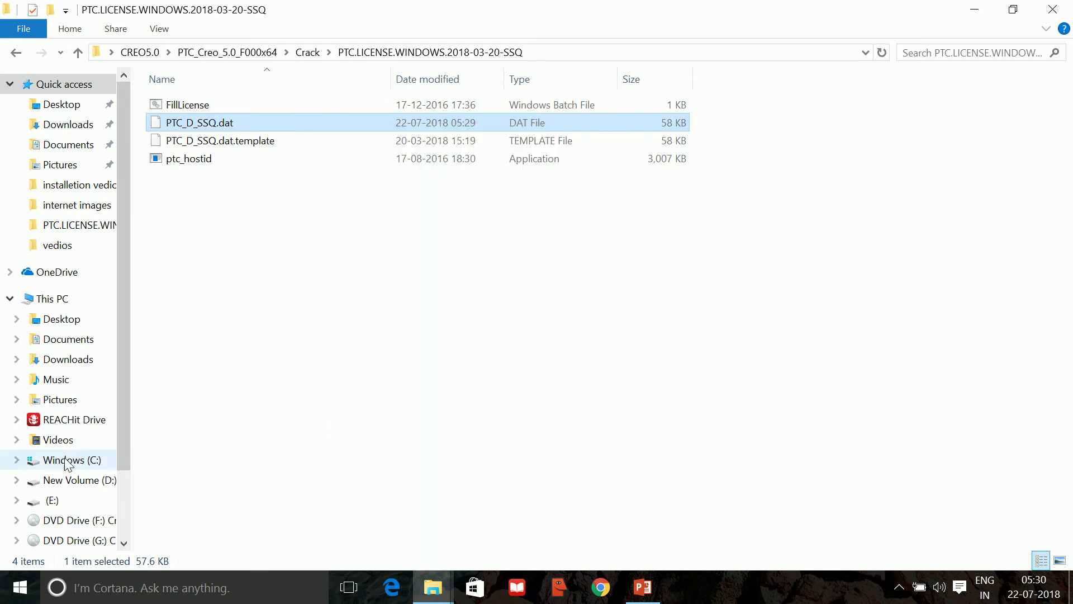
- Create a folder named PTCCREO5 in the root of the Windows (C:) drive
click(94, 460)
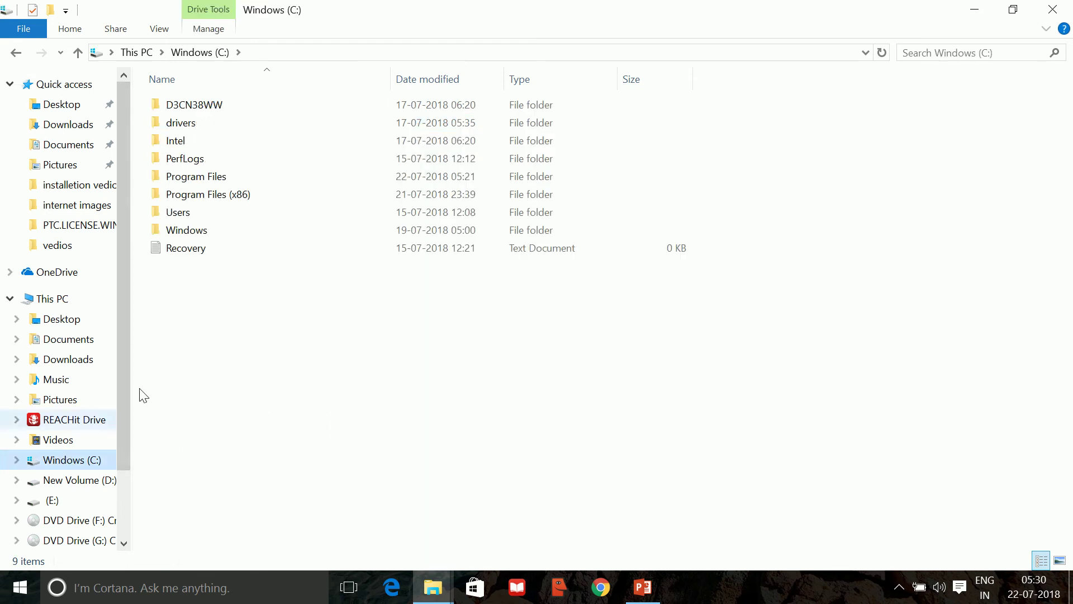
right_click(260, 284)
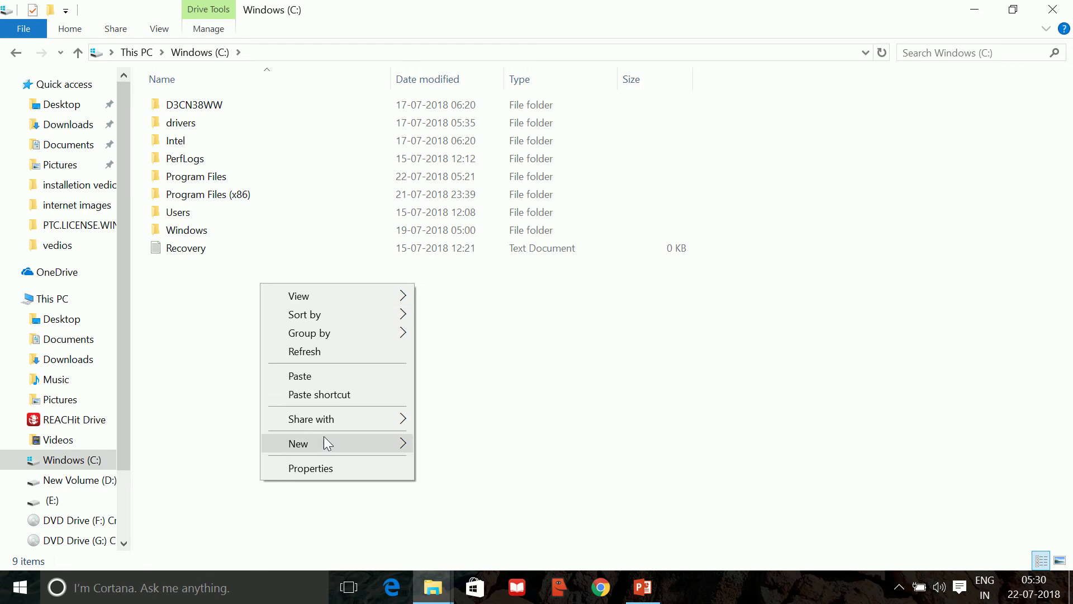
mouse_move(340, 442)
click(454, 445)
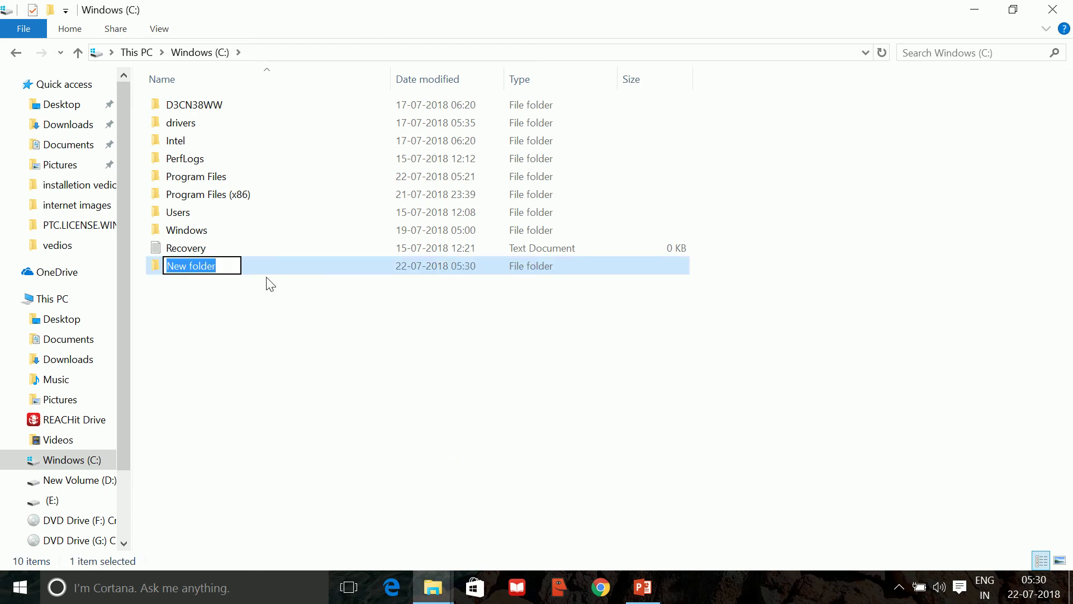
text(P)
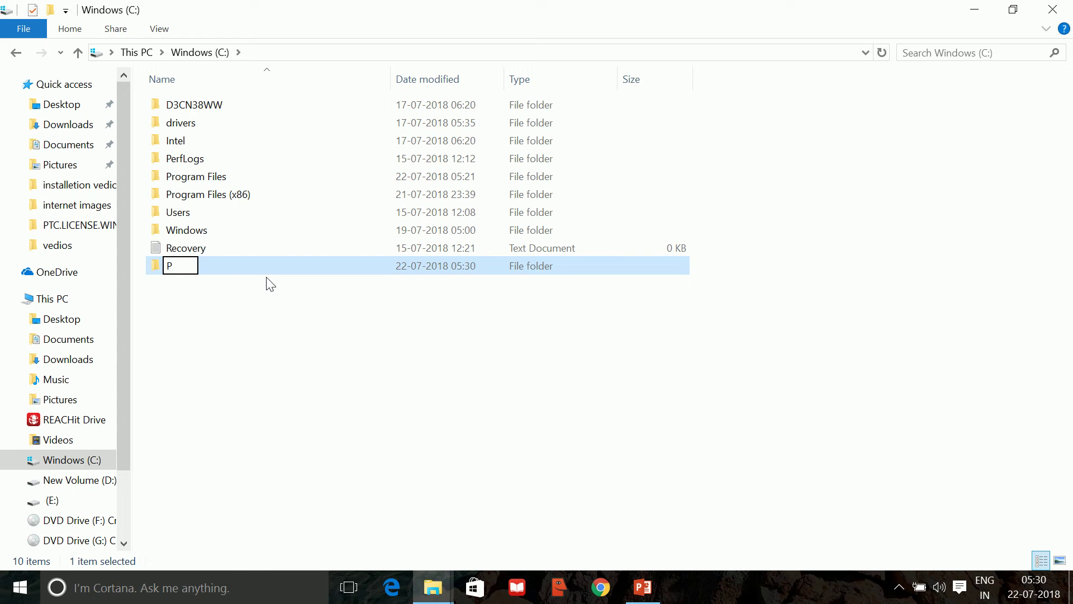
text(TCCRE)
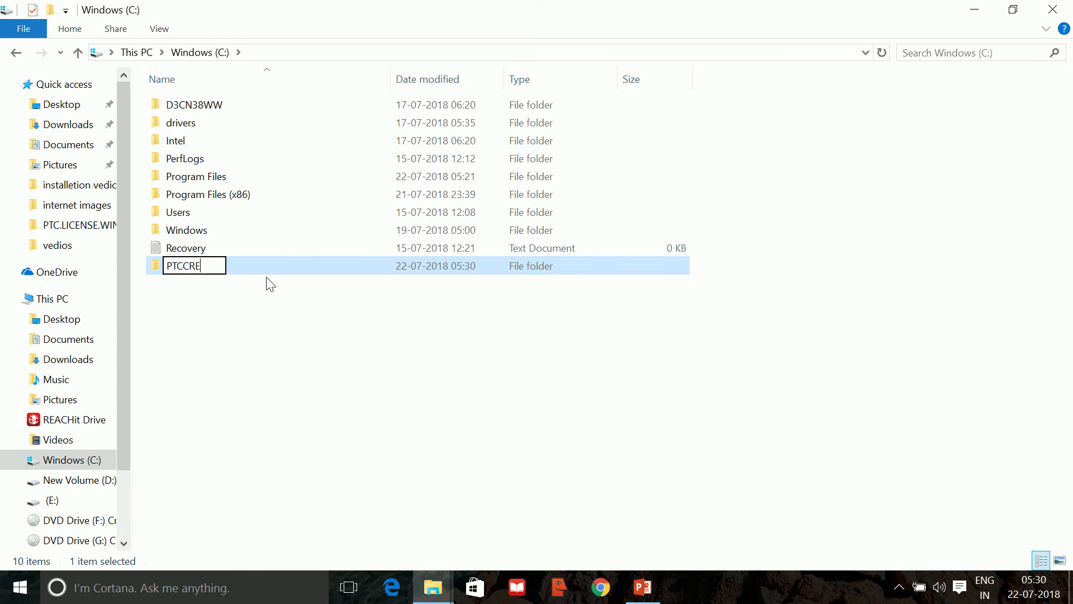
text(O5)
click(277, 293)
- Paste the copied PTC_D_SSQ.dat file into the PTCCREO5 folder and go back to the C: drive
double_click(226, 272)
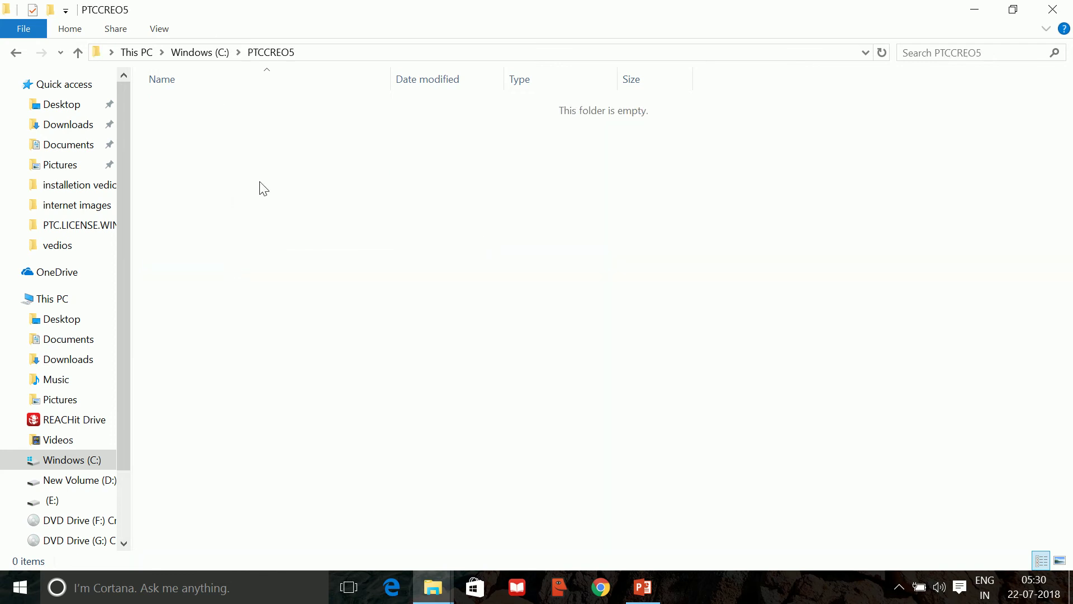
right_click(261, 184)
click(287, 299)
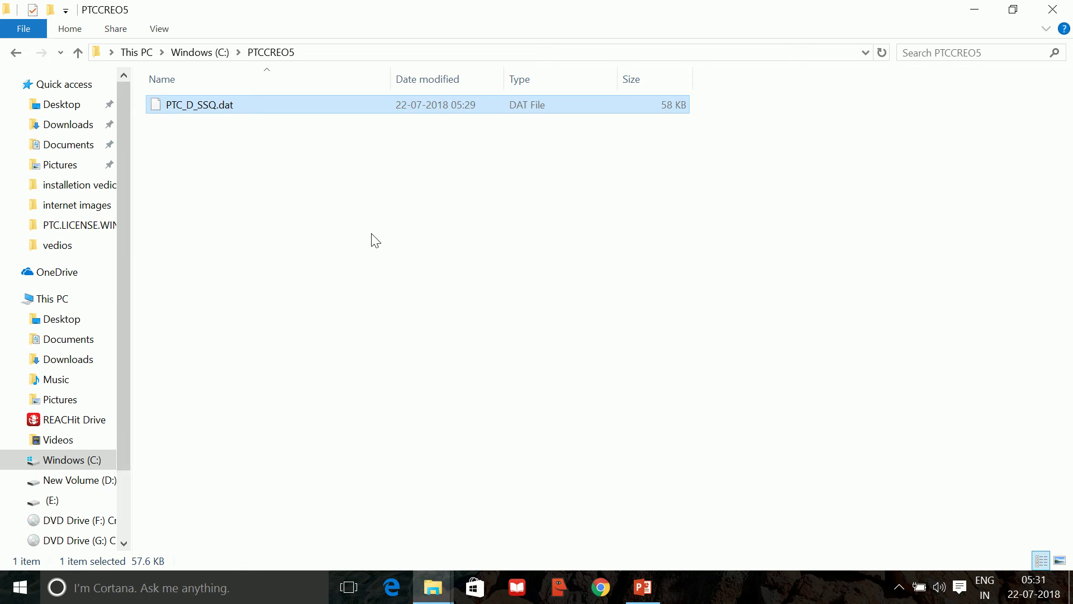
click(15, 53)
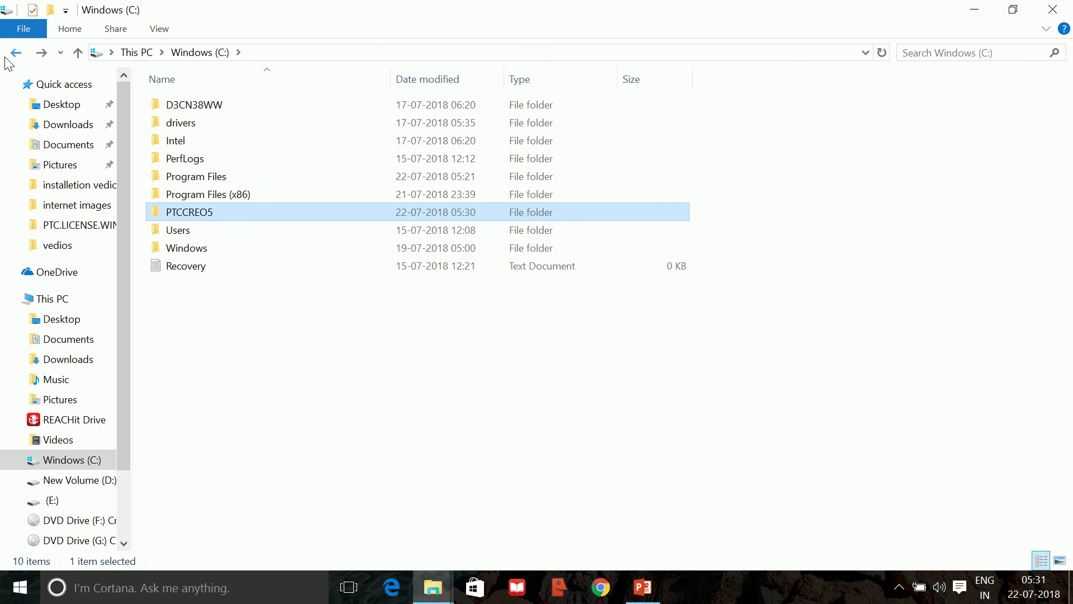
- Open the computer's environment variables from the advanced system settings and start a new user variable
click(67, 302)
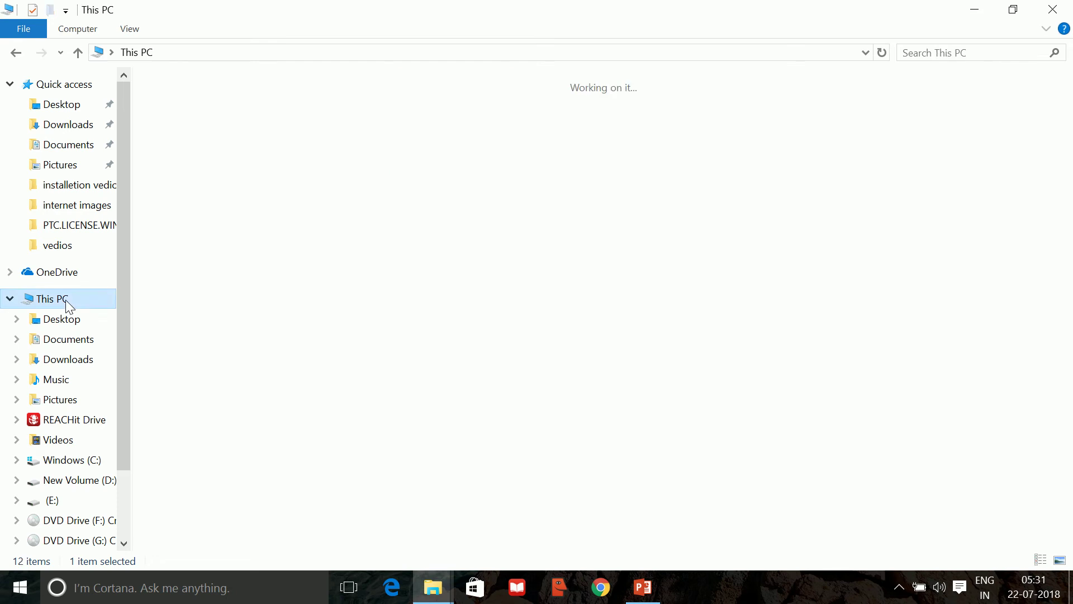
right_click(66, 300)
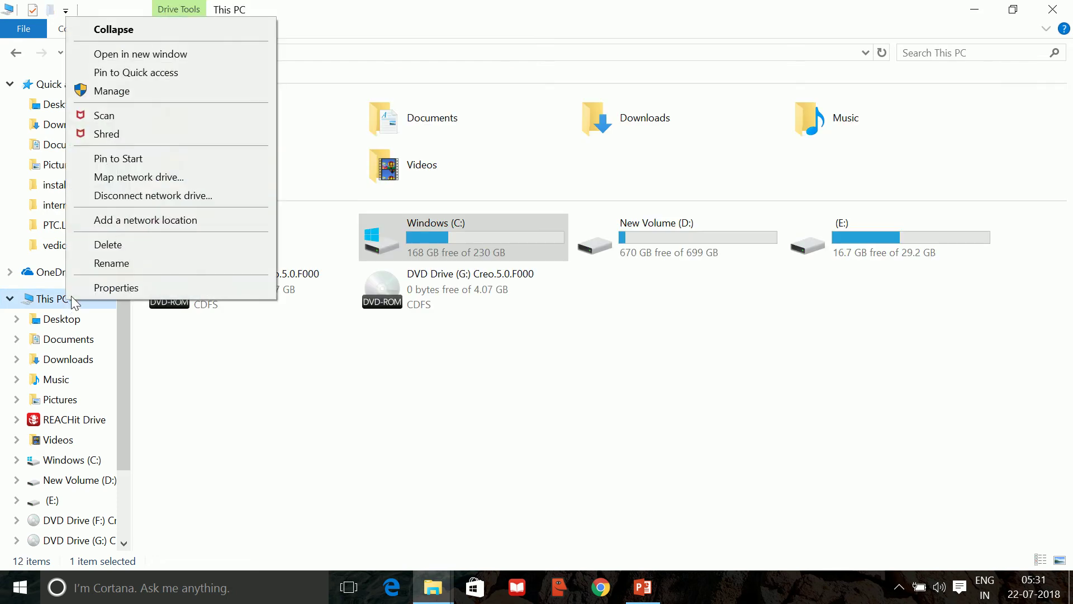
click(119, 289)
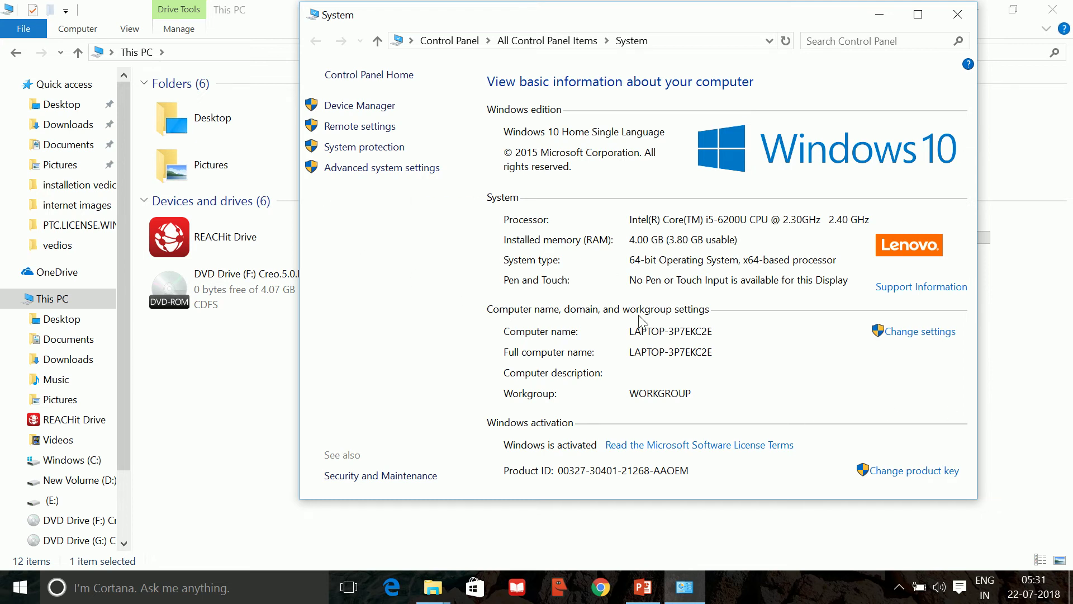
click(369, 169)
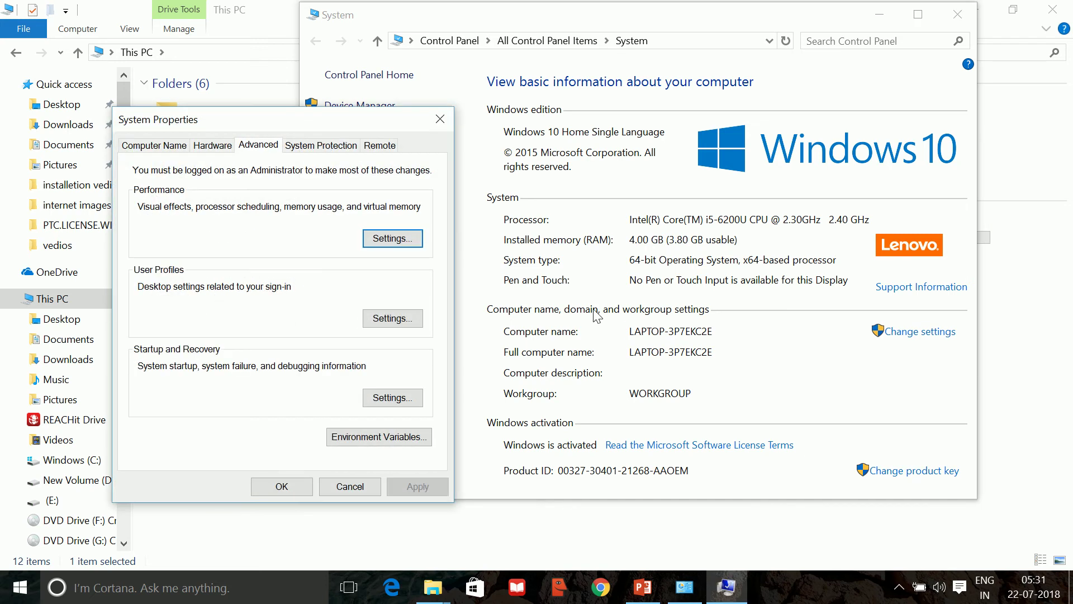
click(367, 442)
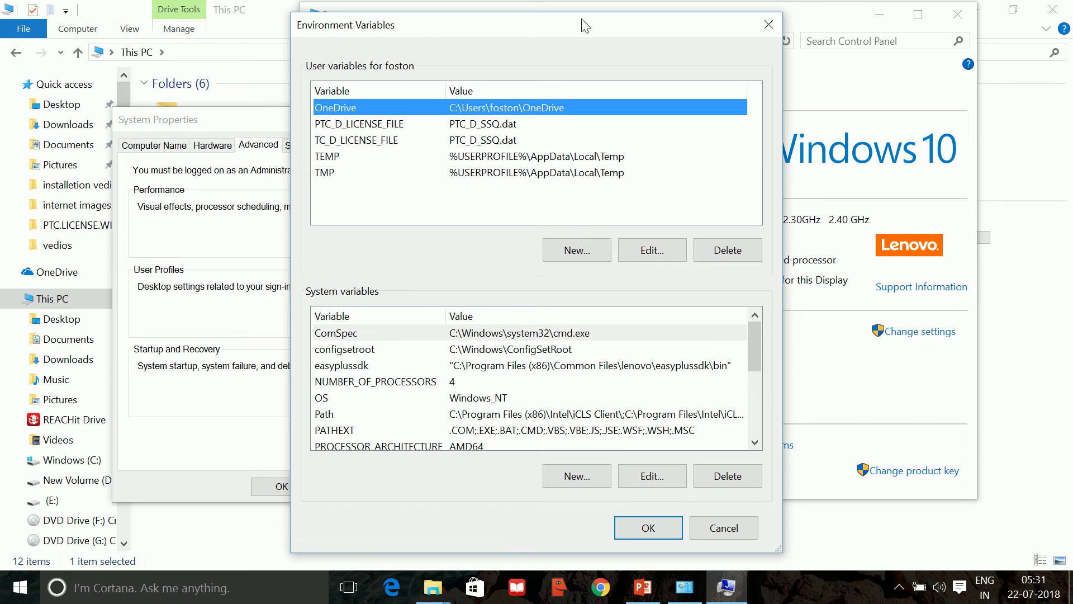
click(579, 253)
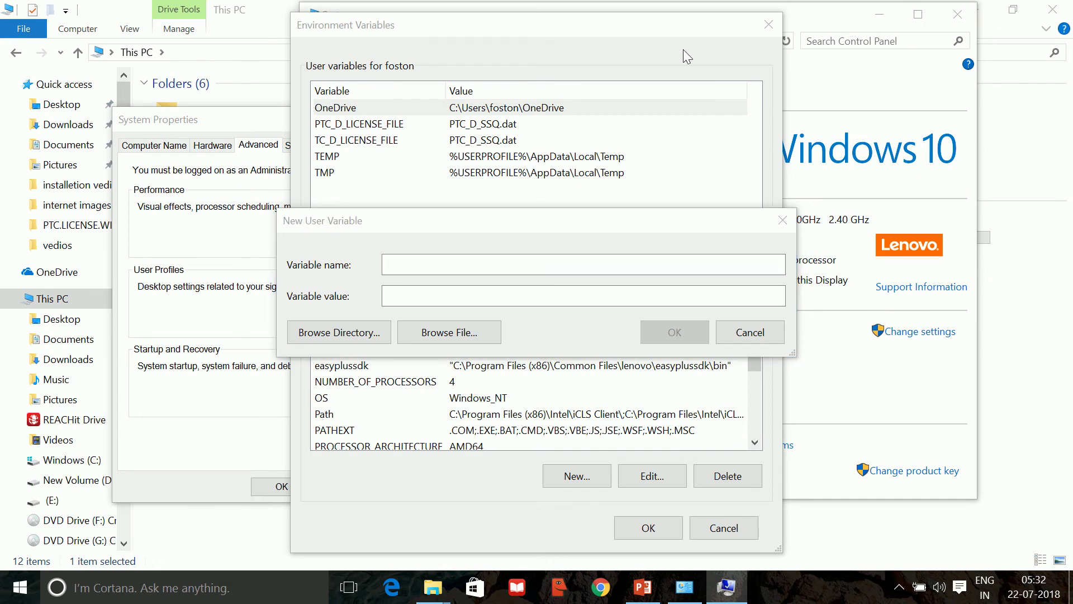
- Minimize the System and This PC windows and open the Readme file from CREO5.0 > PTC_Creo_5.0_F000x64 > Crack
click(868, 41)
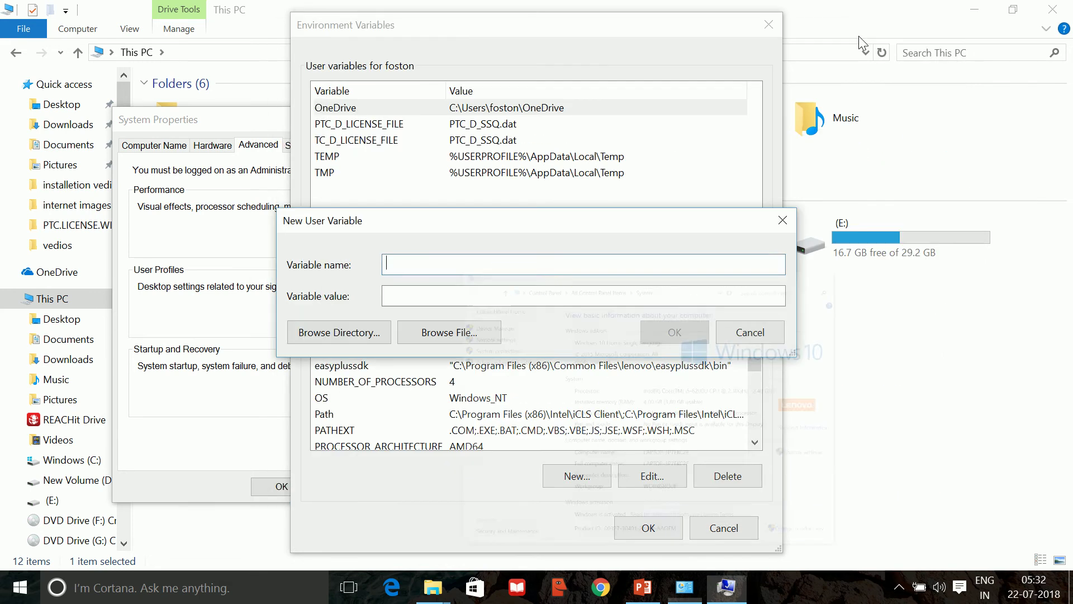
click(975, 13)
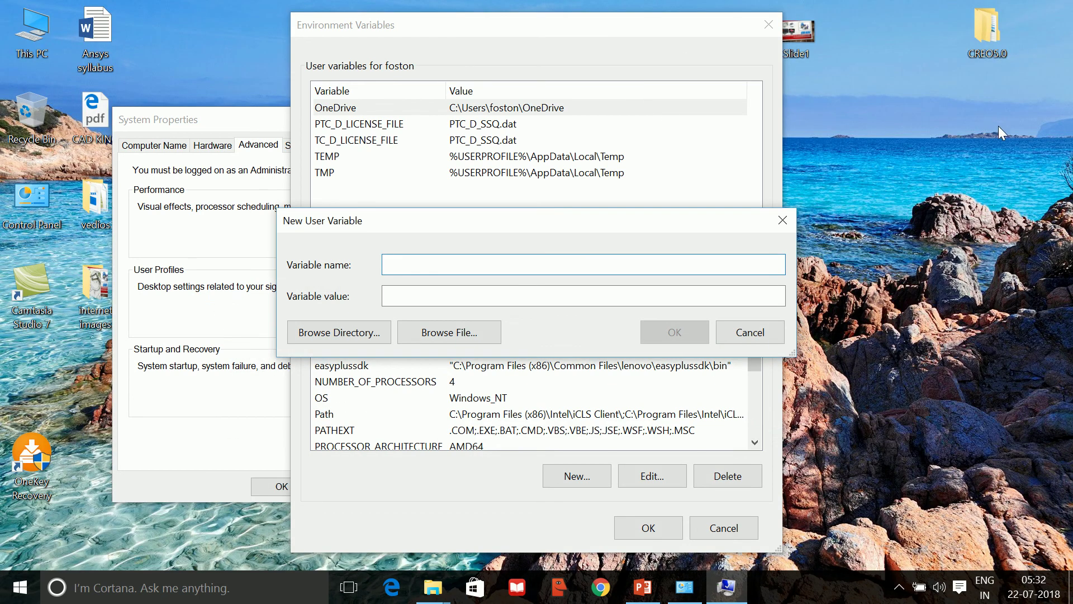
double_click(989, 34)
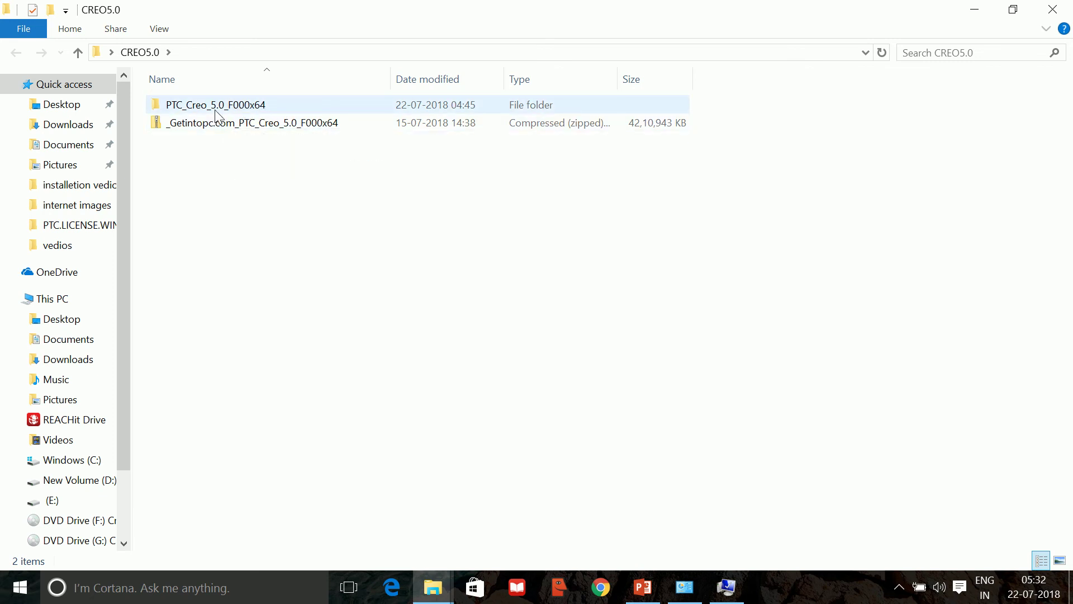
double_click(257, 108)
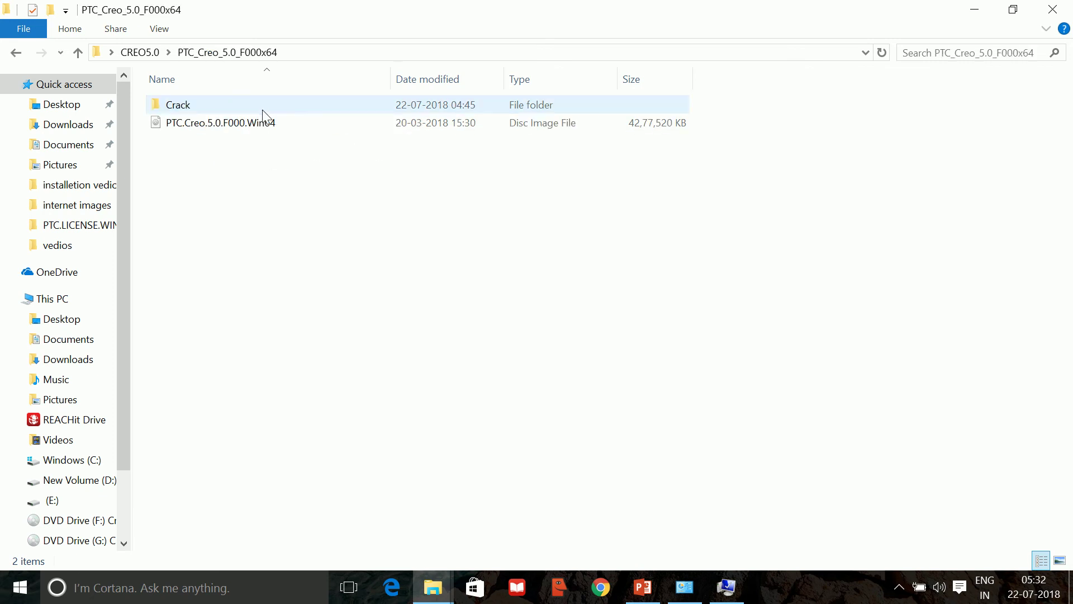
double_click(229, 105)
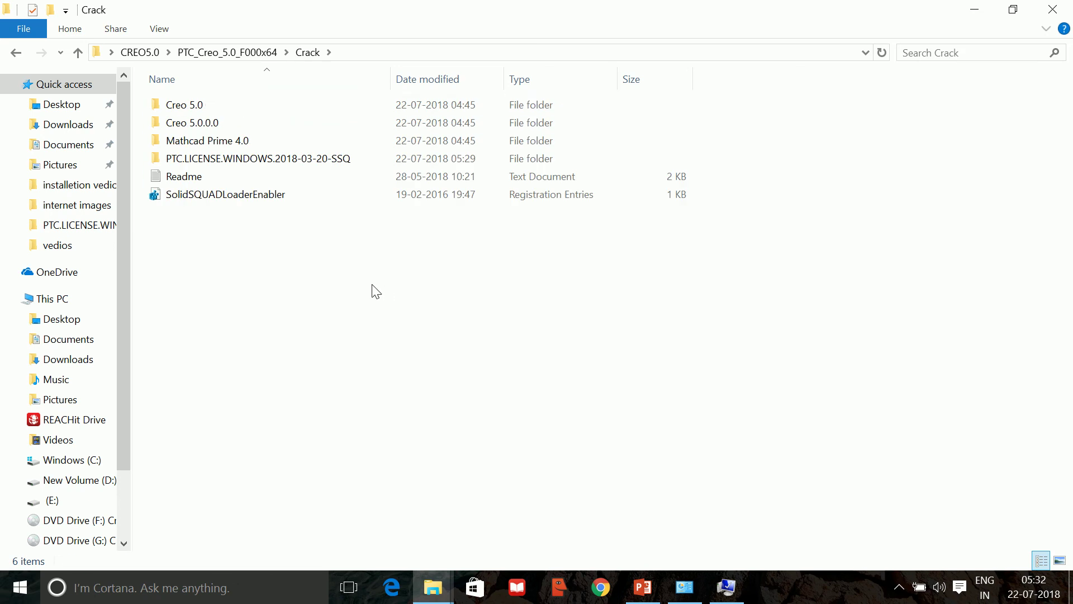
drag(250, 290, 288, 338)
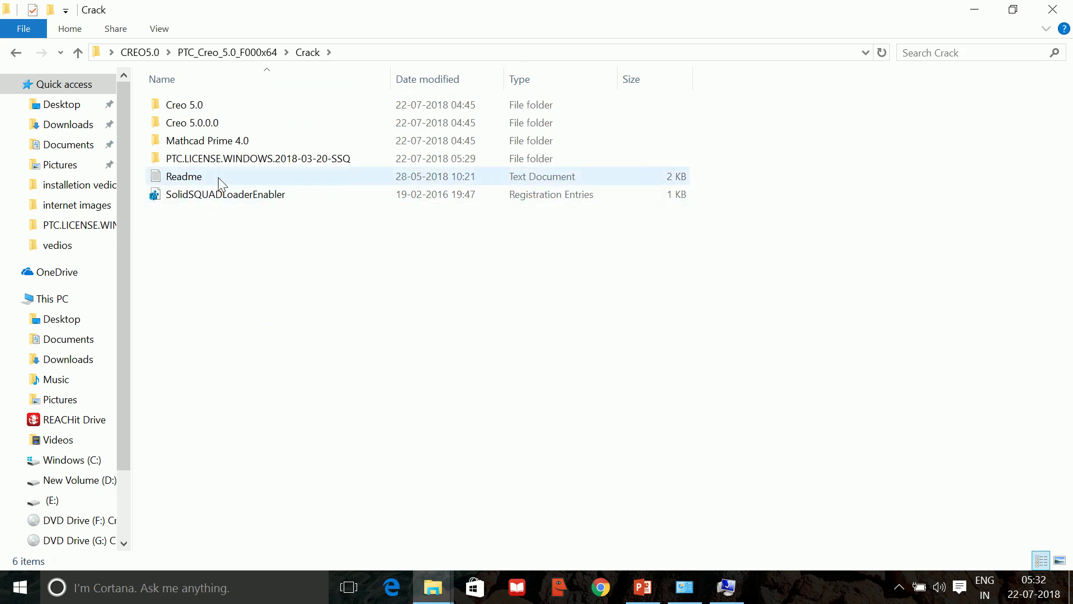
double_click(220, 177)
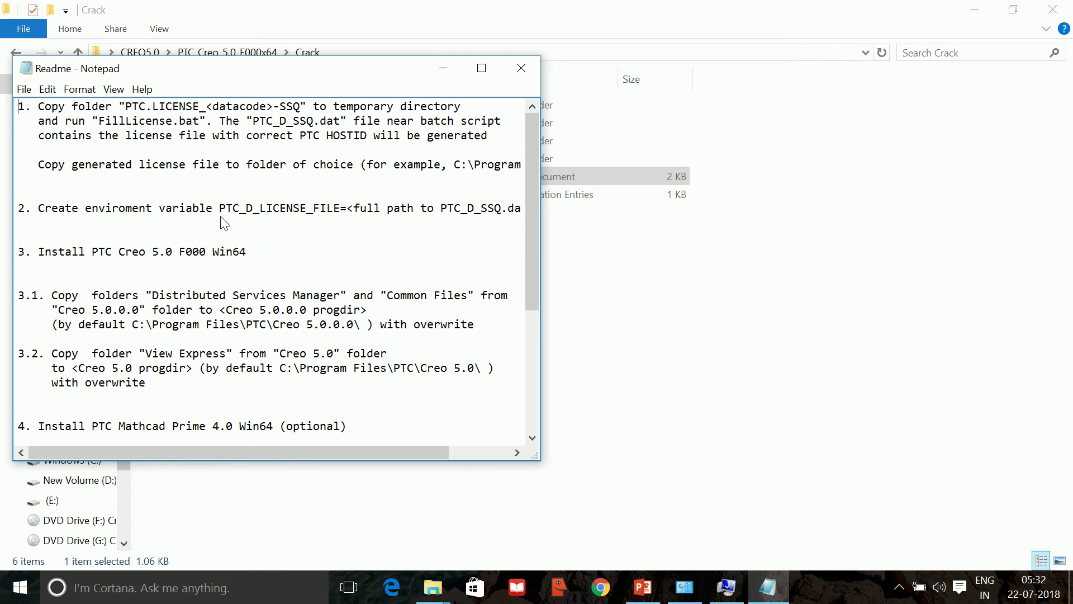
- Copy the variable name PTC_D_LICENSE_FILE from instruction 2 of the Readme
drag(218, 208, 341, 209)
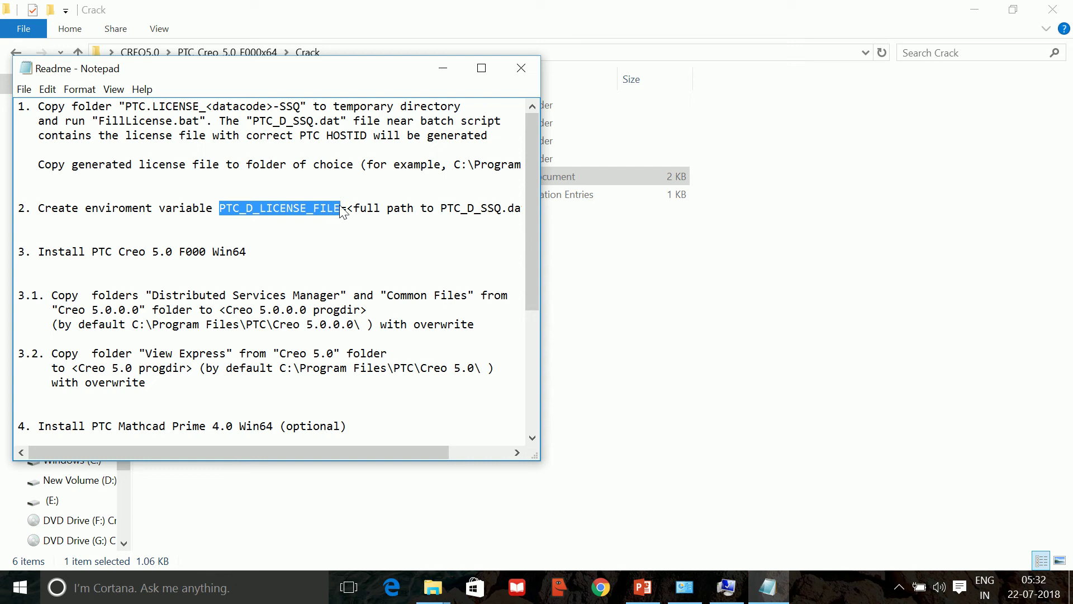
right_click(321, 211)
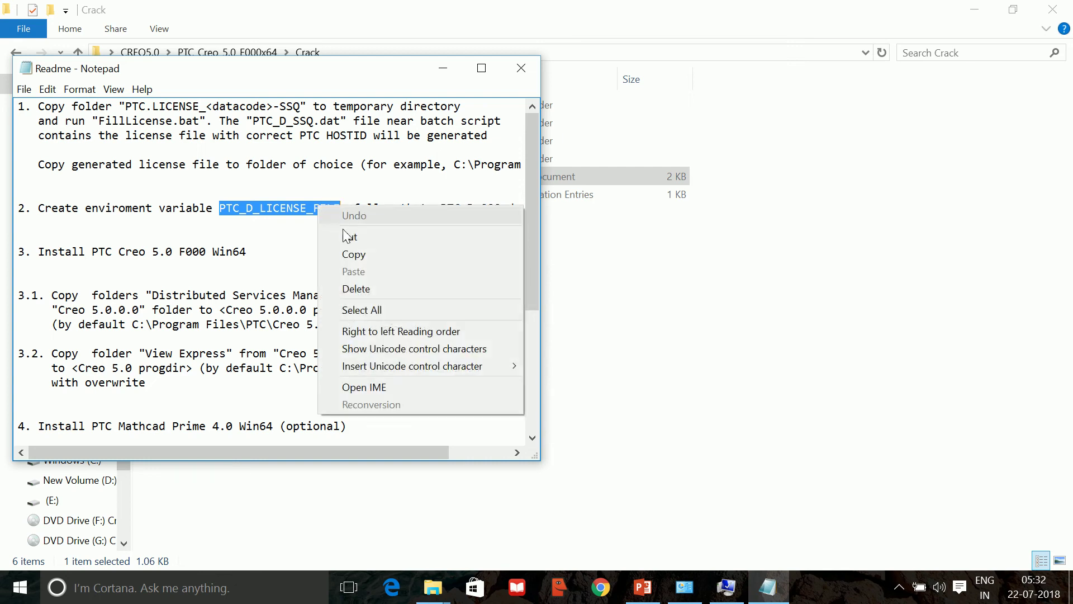
click(353, 254)
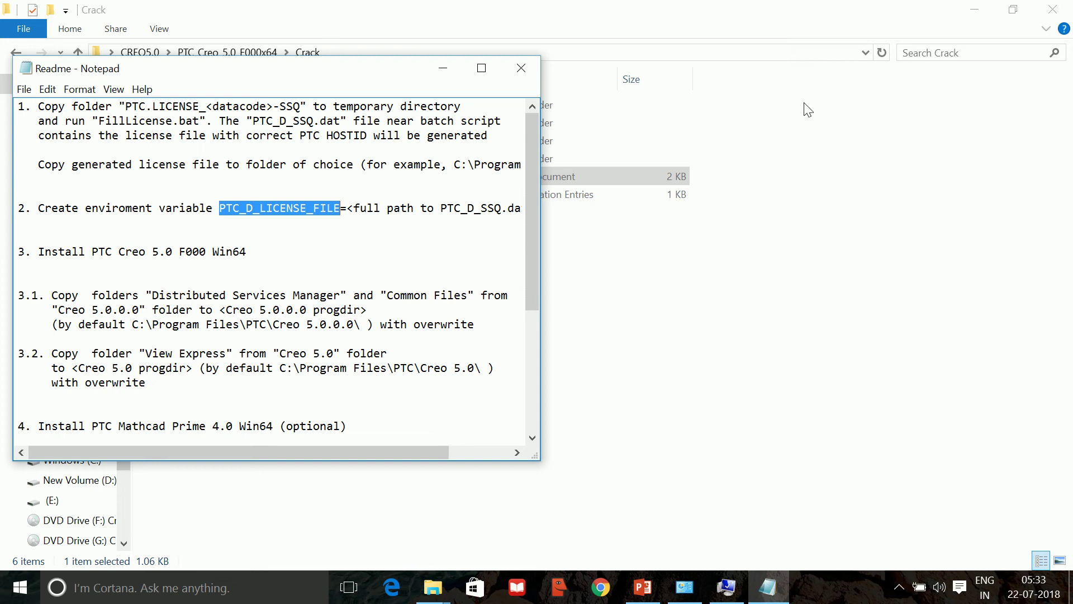
- Minimize the Readme and Crack windows and paste PTC_D_LICENSE_FILE as the new user variable's name
click(444, 72)
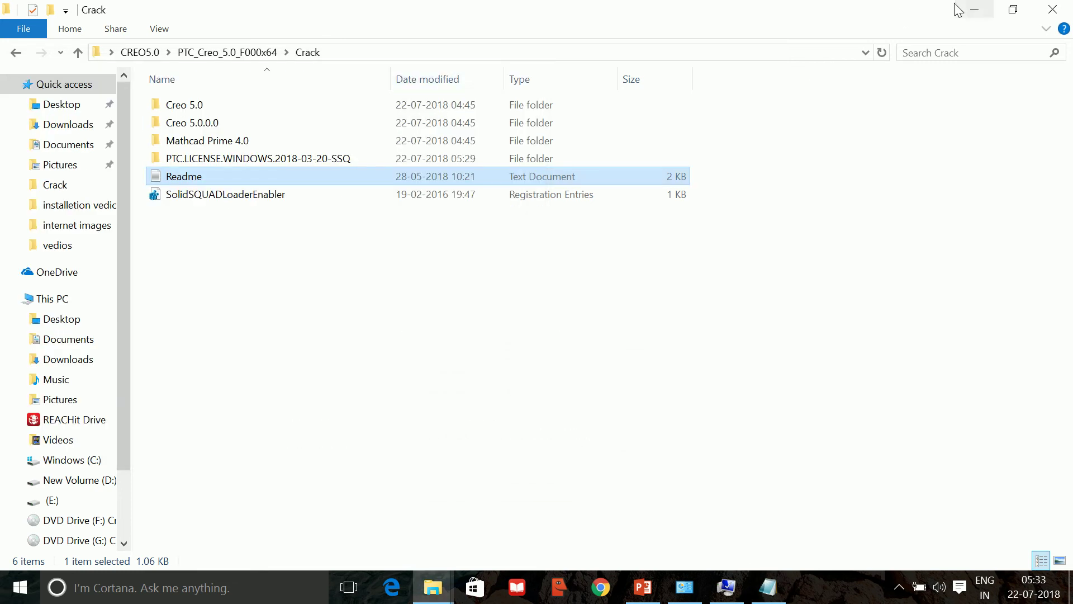
click(974, 10)
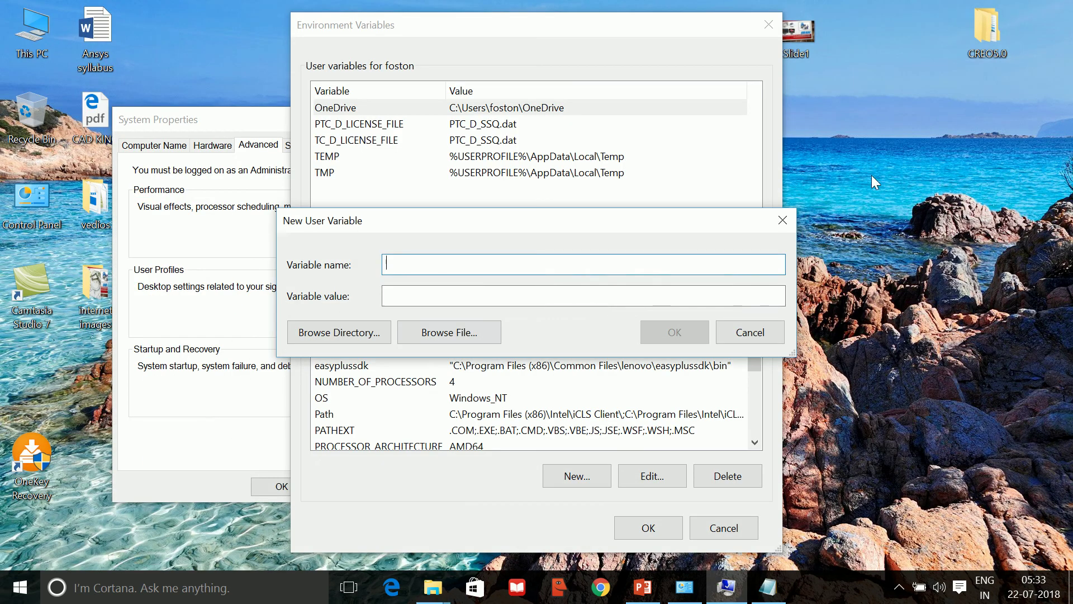
right_click(401, 267)
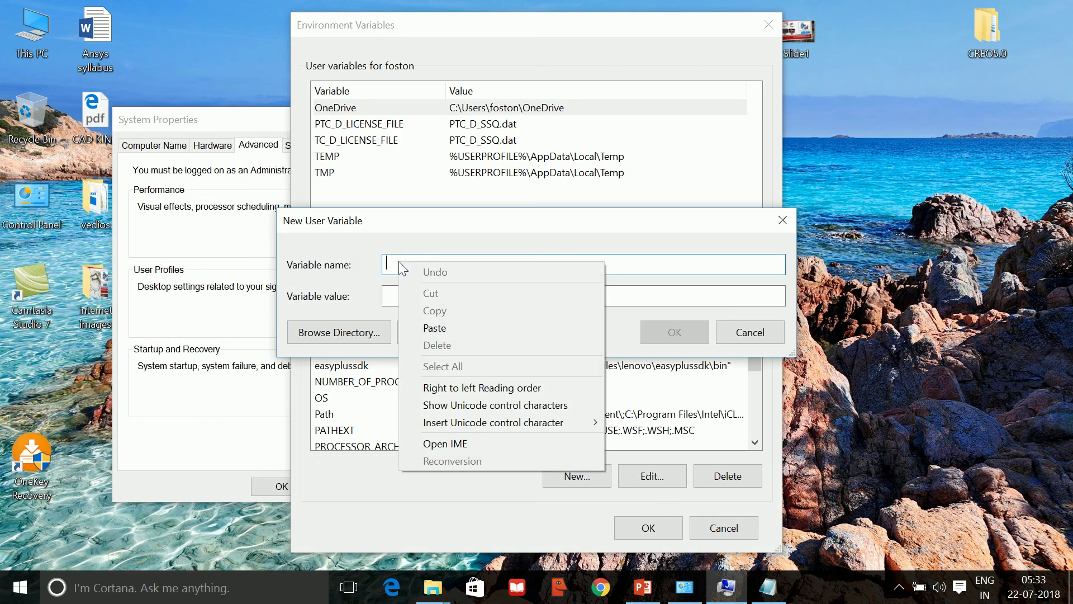
click(454, 321)
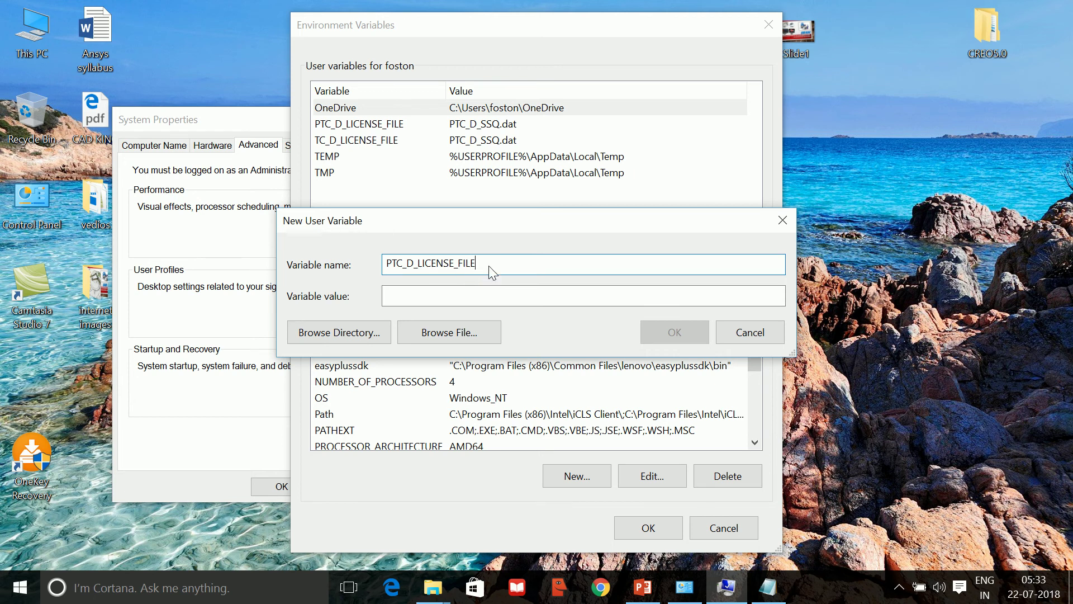
- Copy the file name PTC_D_SSQ.dat from instruction 2 of the Readme and minimize the Readme again
click(769, 588)
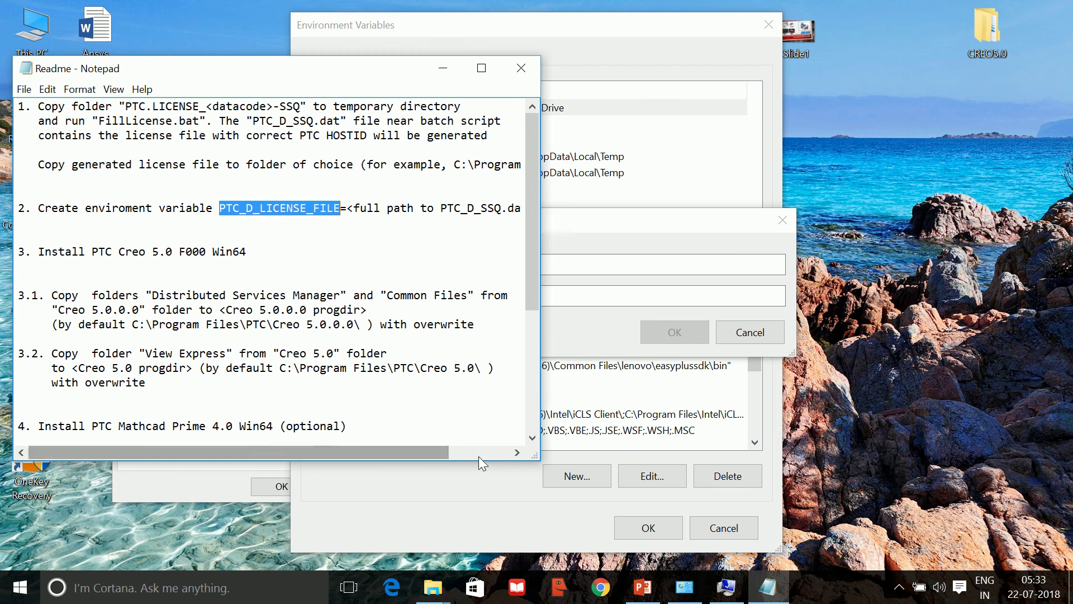
click(516, 452)
click(517, 453)
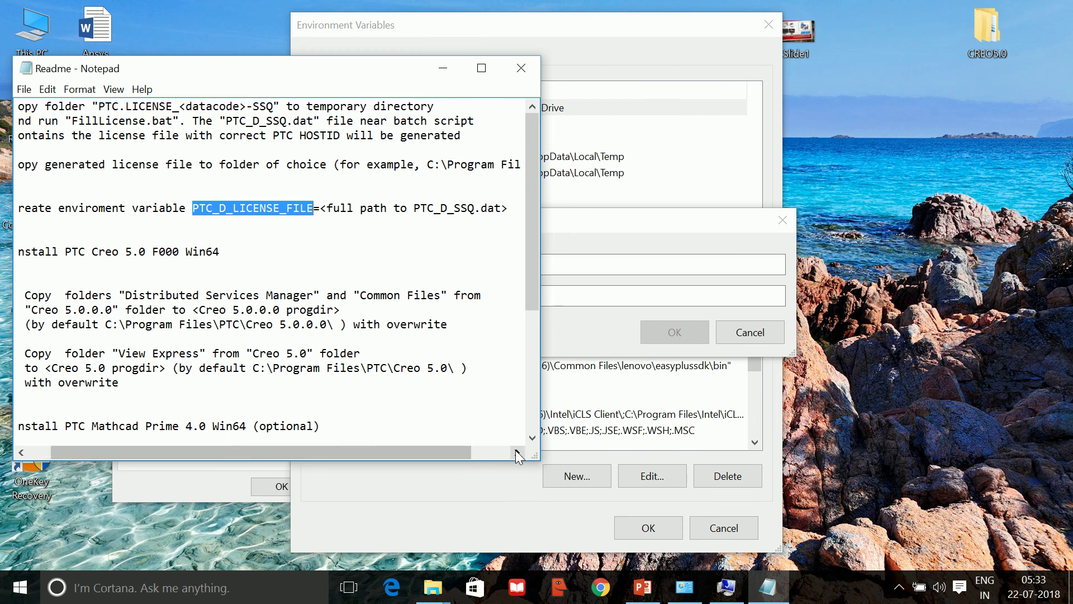
click(516, 452)
click(516, 452)
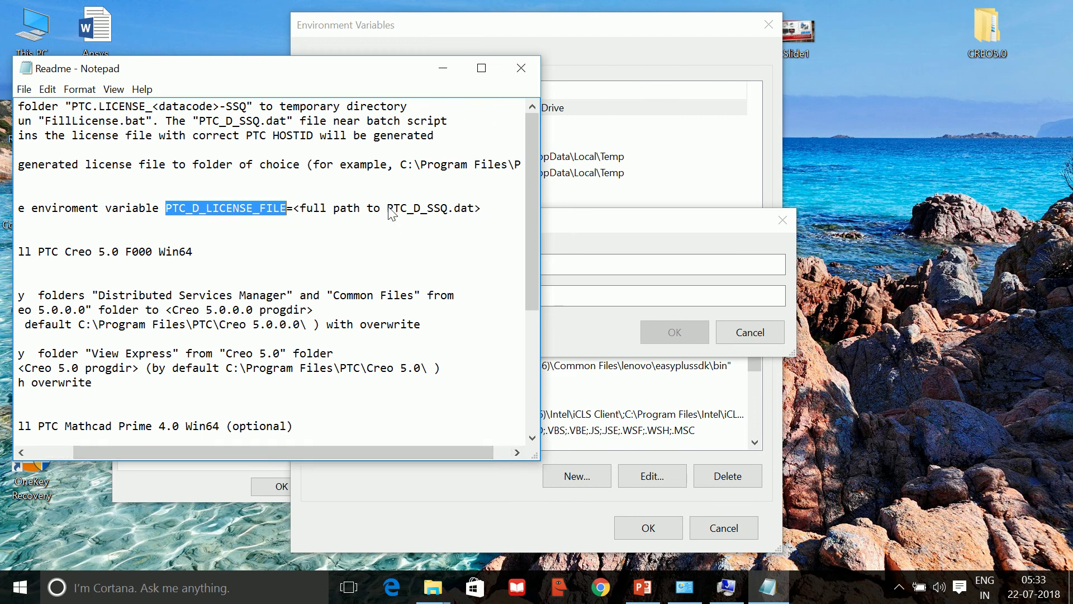
drag(387, 210, 473, 212)
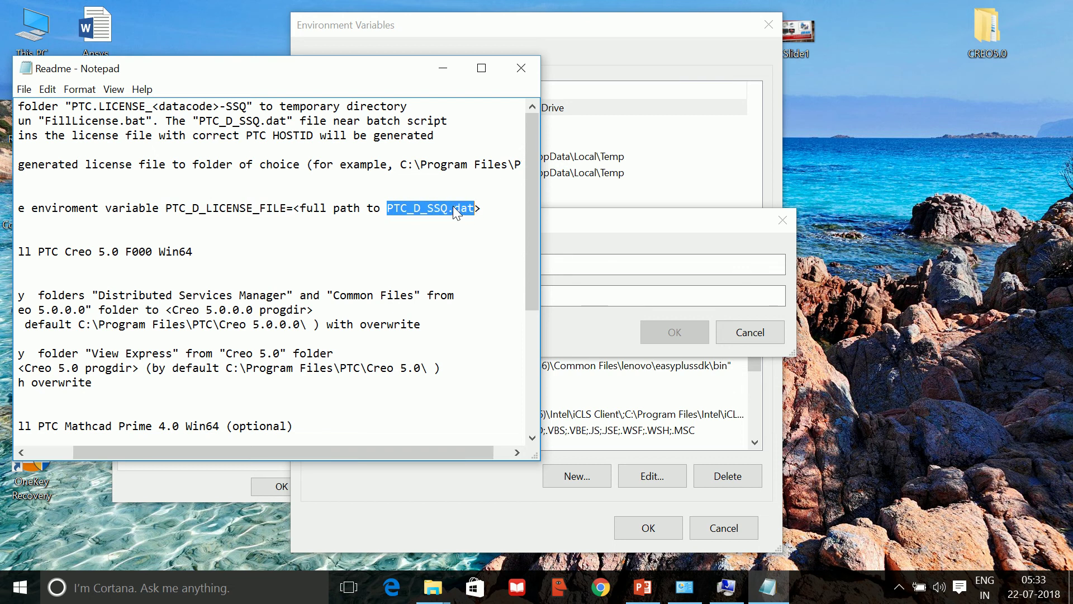
right_click(456, 212)
click(475, 256)
click(437, 71)
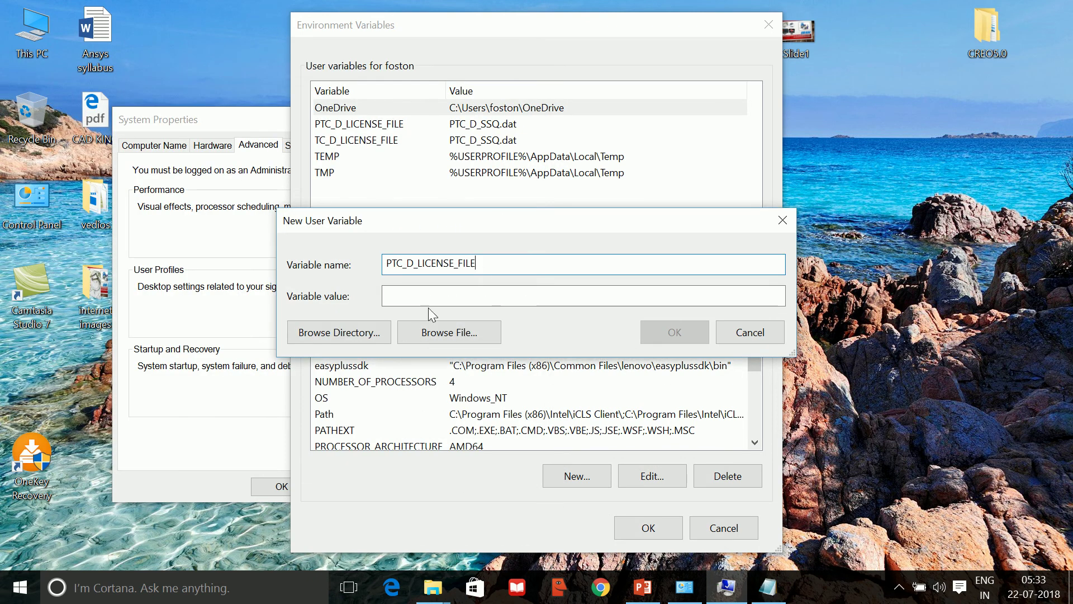
- Paste PTC_D_SSQ.dat as the variable's value, save the variable and close the Environment Variables and System Properties dialogs with OK
click(393, 297)
right_click(393, 296)
click(426, 363)
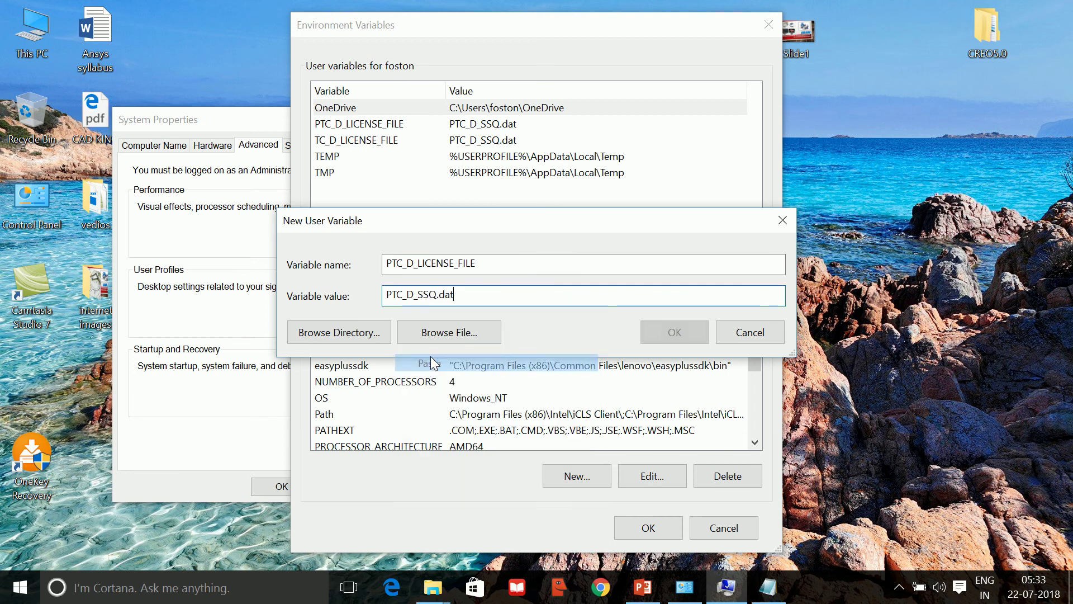
click(685, 332)
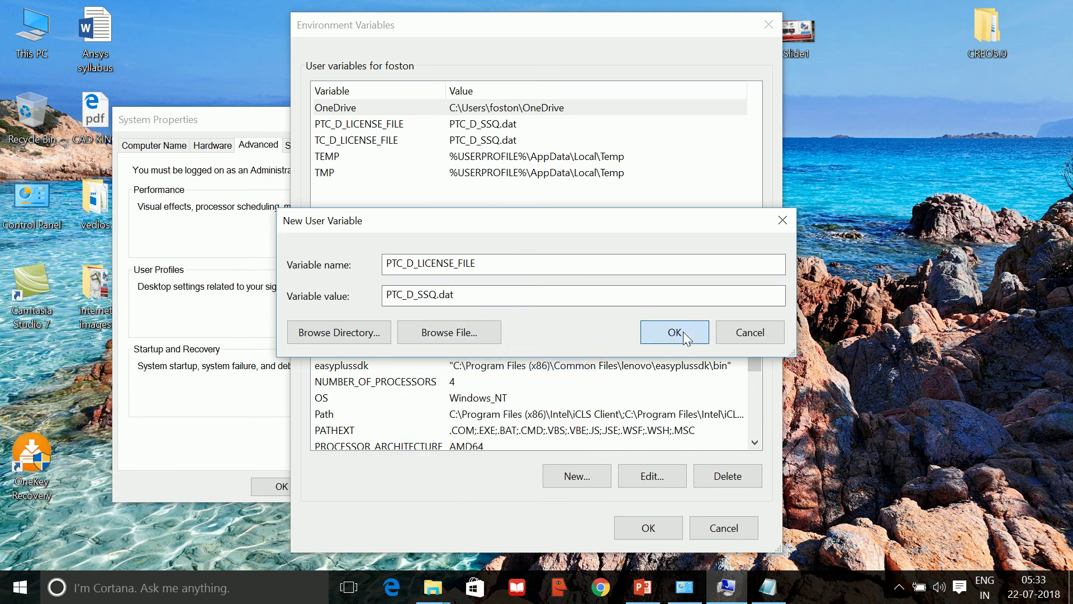
click(655, 533)
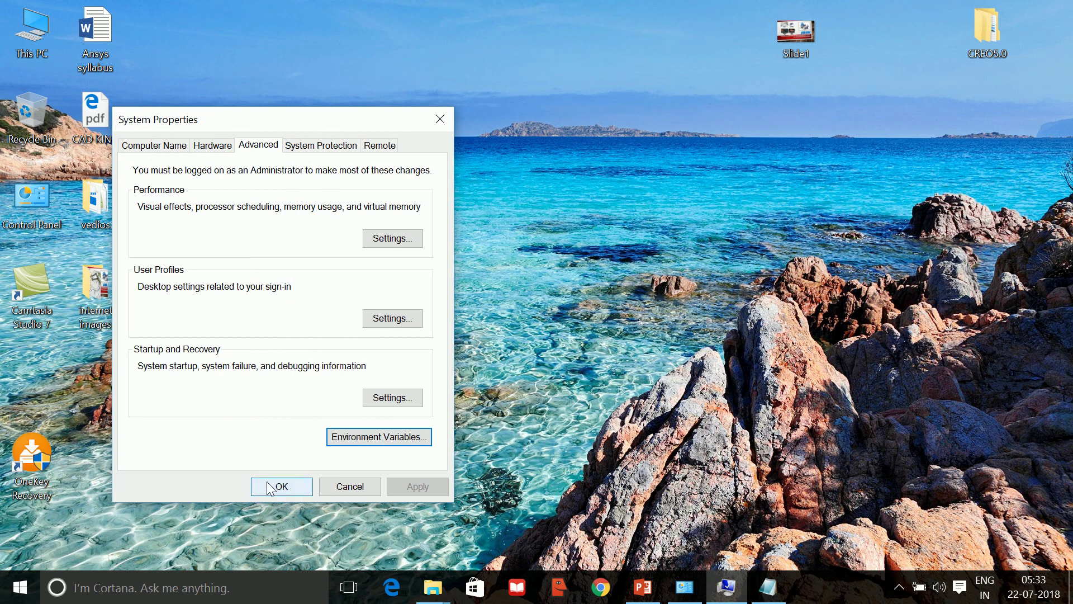
click(277, 486)
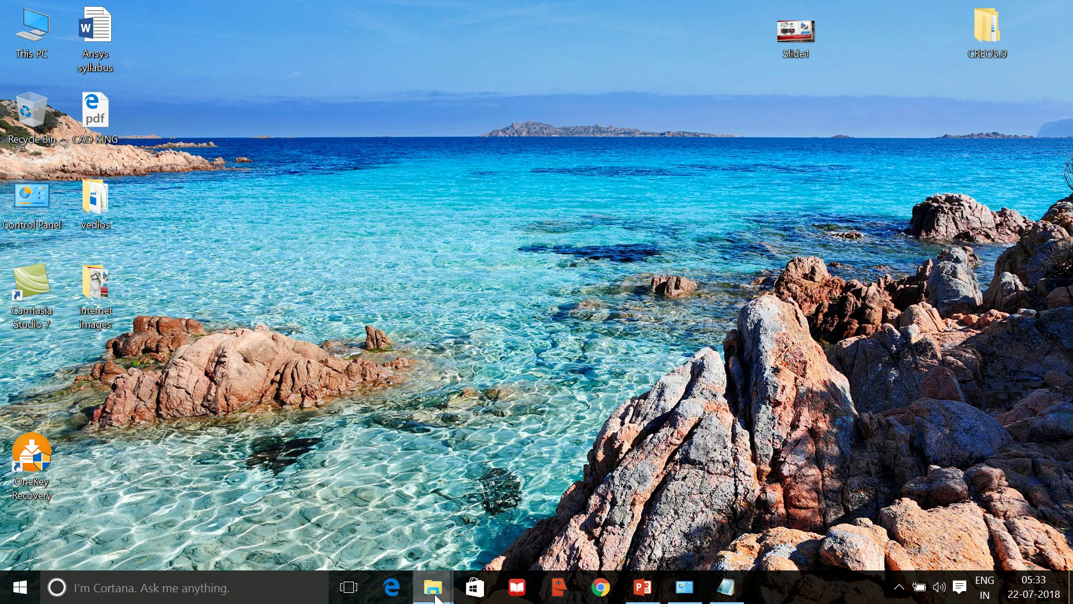
- Return to the Crack folder window, go back to PTC_Creo_5.0_F000x64 and mount the PTC.Creo.5.0.F000.Win64 disc image
mouse_move(436, 594)
click(590, 534)
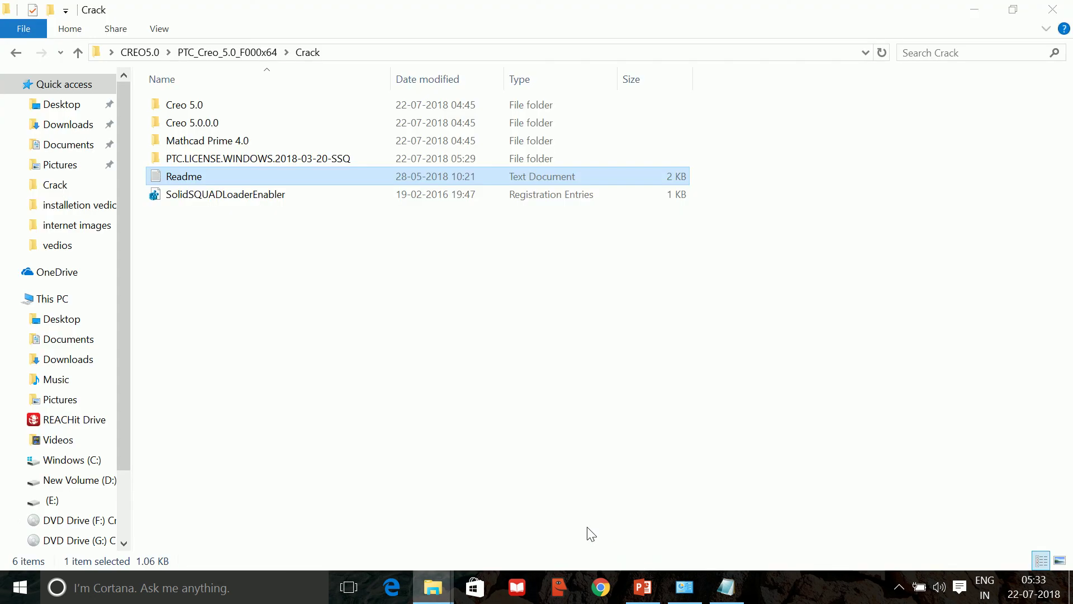
click(17, 54)
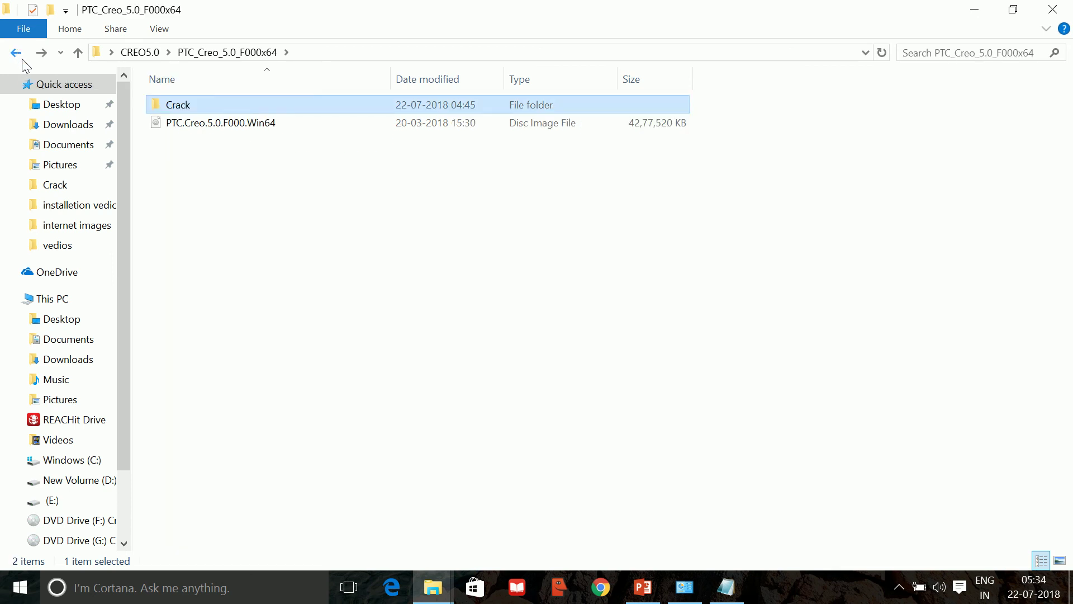
click(208, 128)
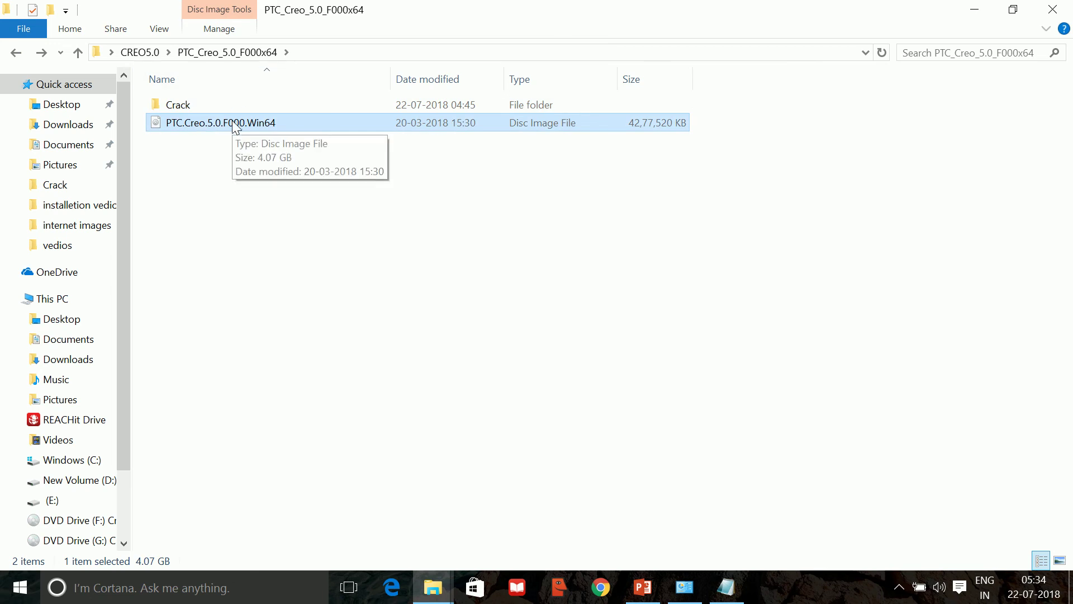
right_click(213, 128)
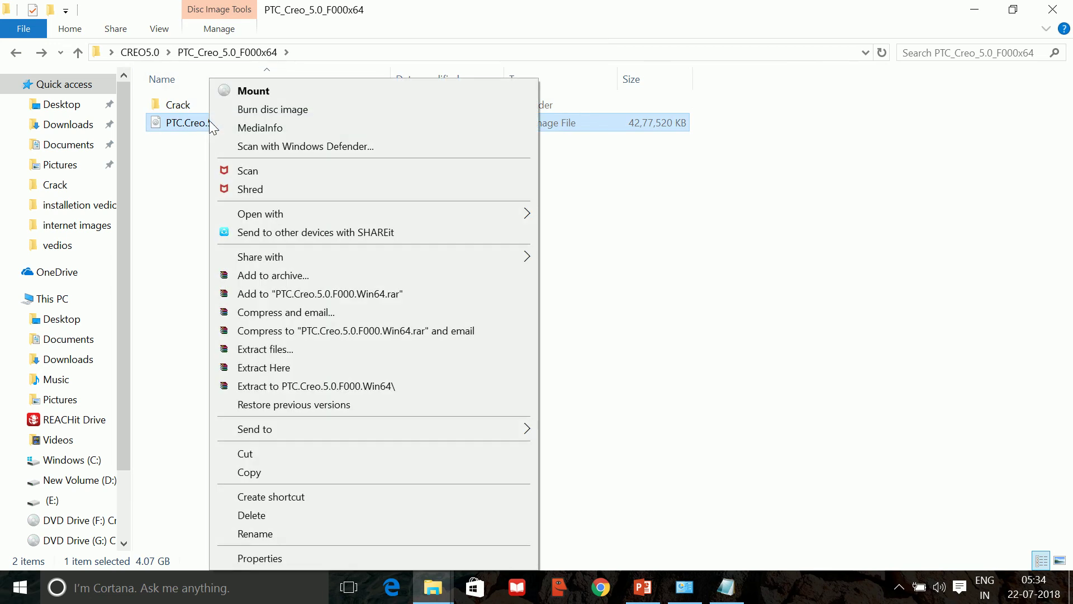
click(270, 94)
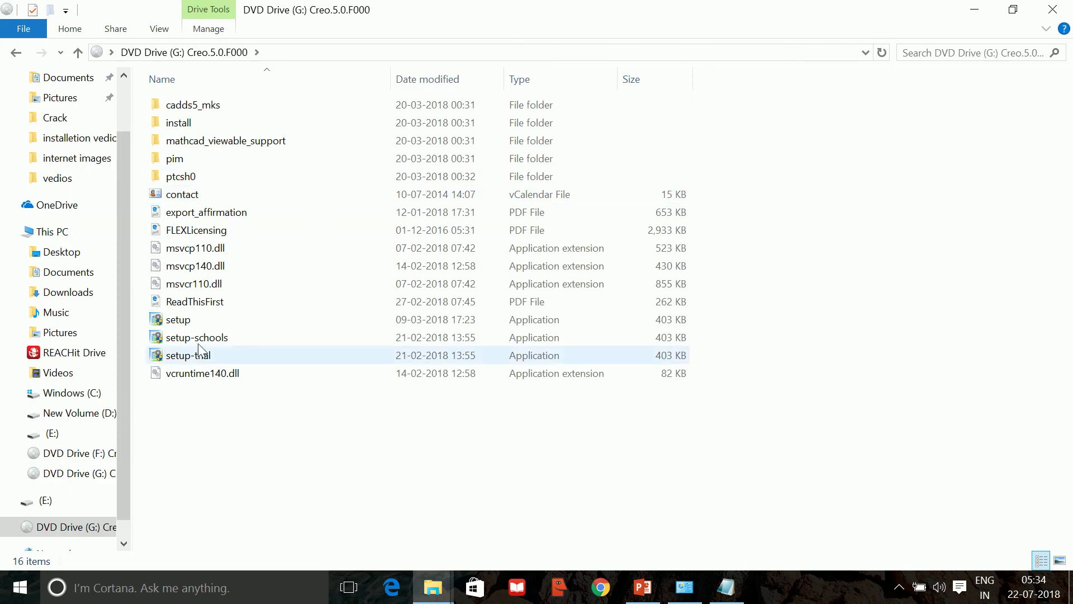
- Run the setup application from the mounted Creo.5.0.F000 drive as administrator and allow it to start
click(220, 324)
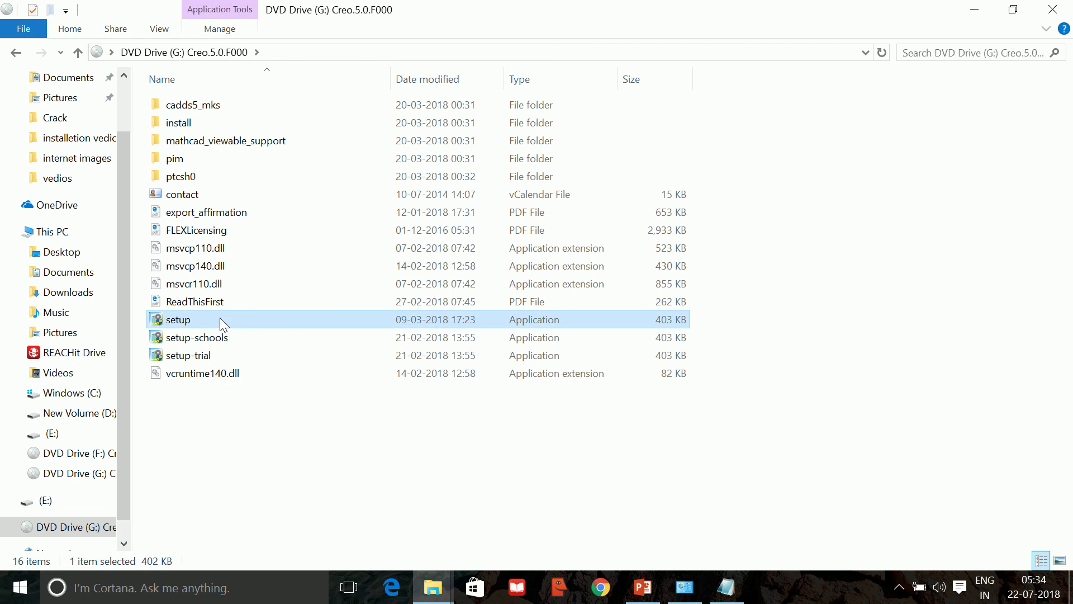
right_click(220, 317)
click(277, 244)
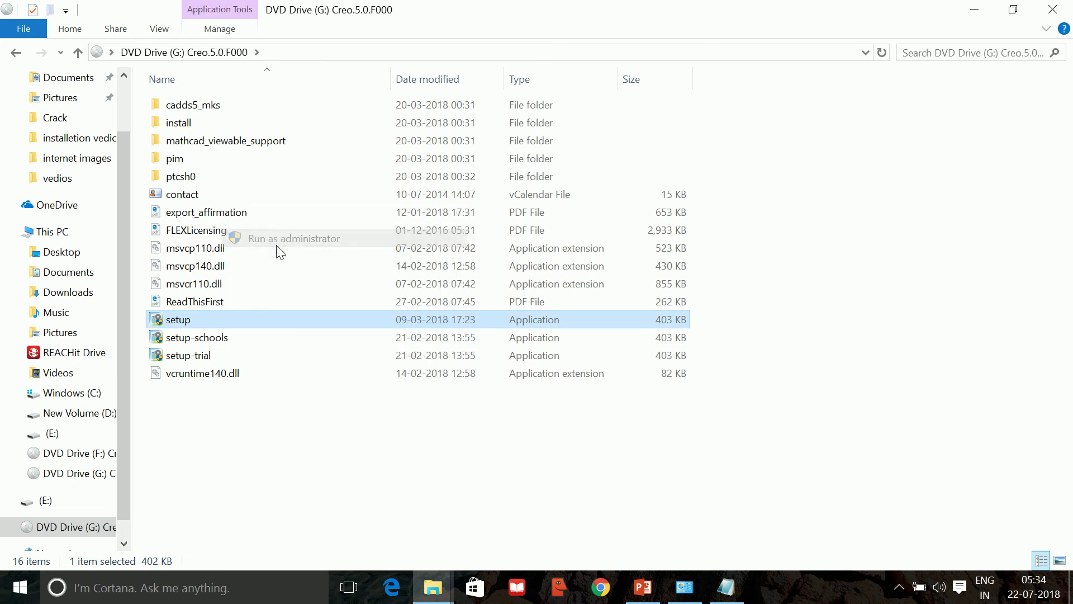
click(612, 337)
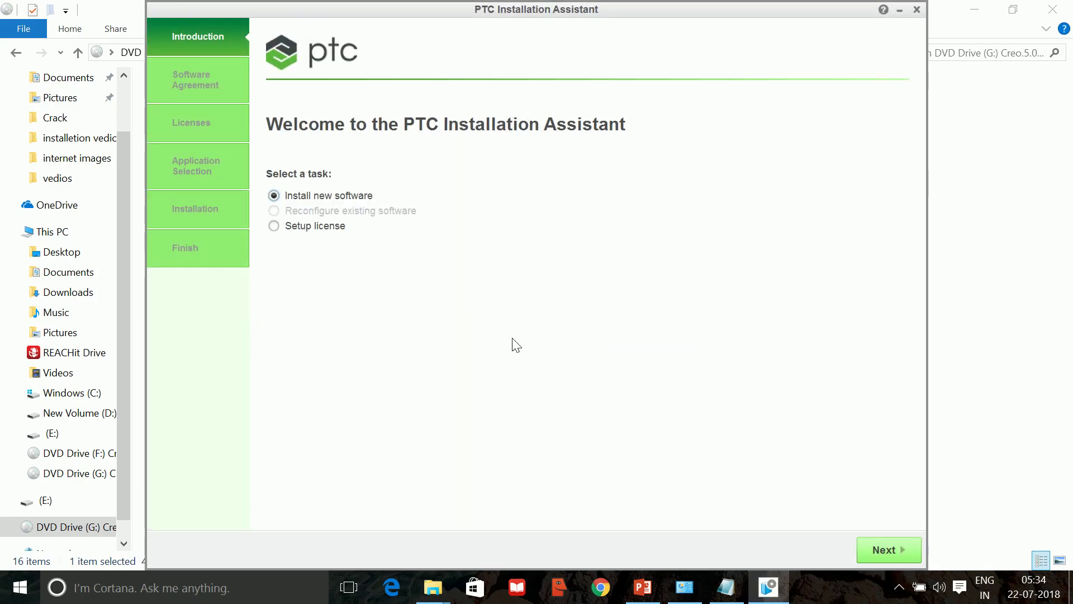
- Proceed with installing new software, accept the software license agreement and export terms, and continue to the license identification
click(868, 555)
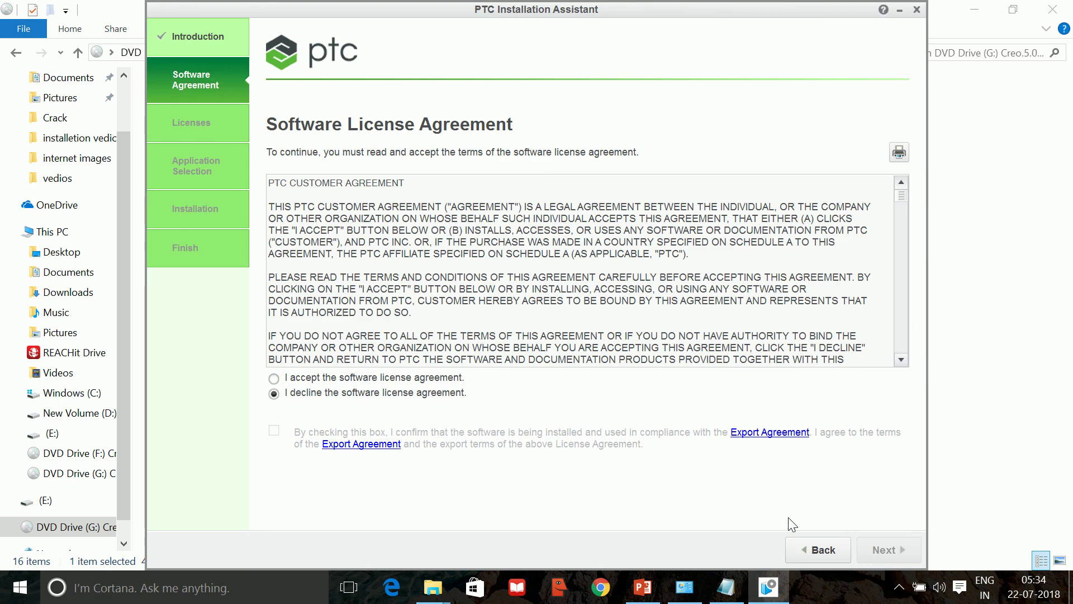
click(290, 378)
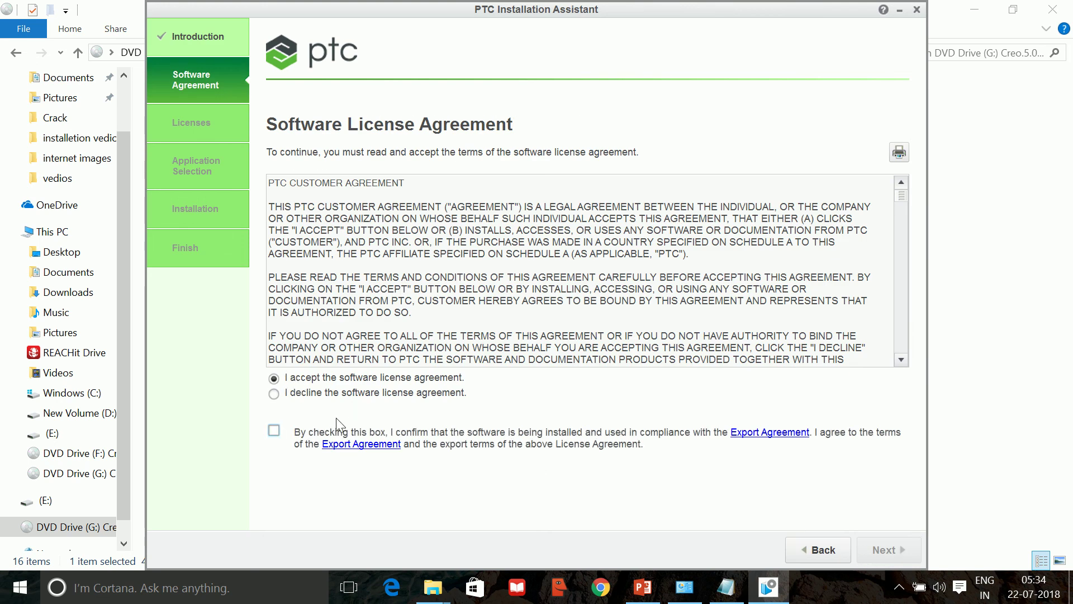
click(274, 430)
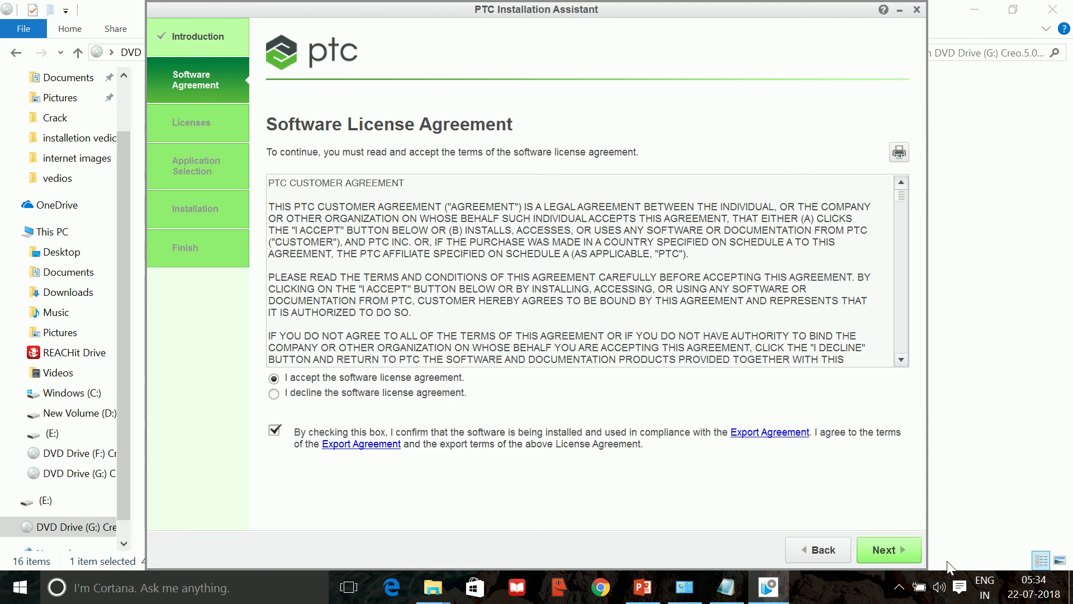
click(890, 549)
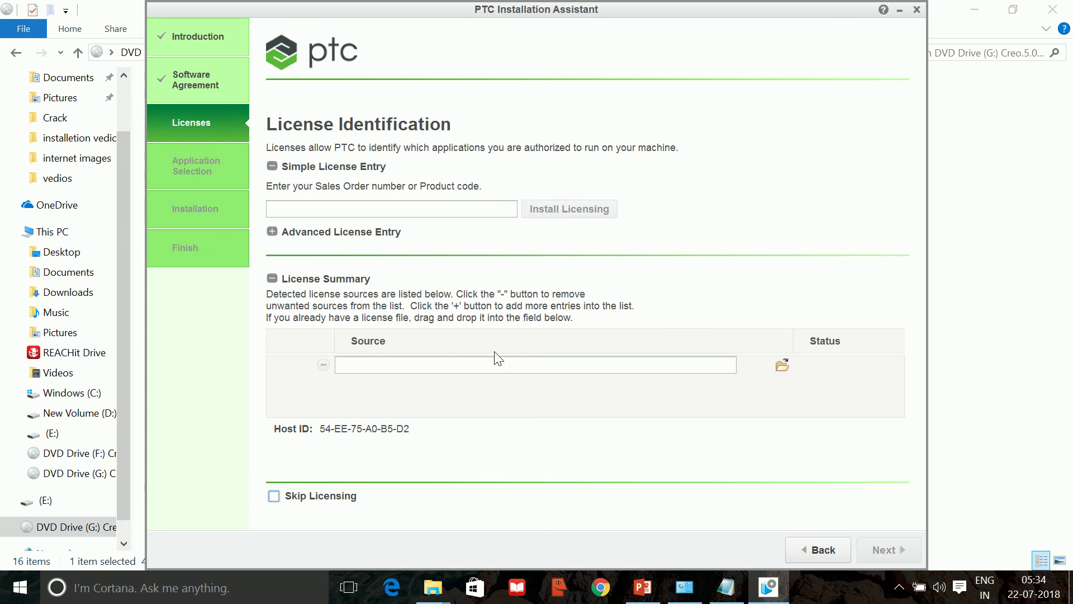
- Add PTC_D_SSQ.dat from C:\PTCCREO5 as the license source and continue to the application selection
click(783, 367)
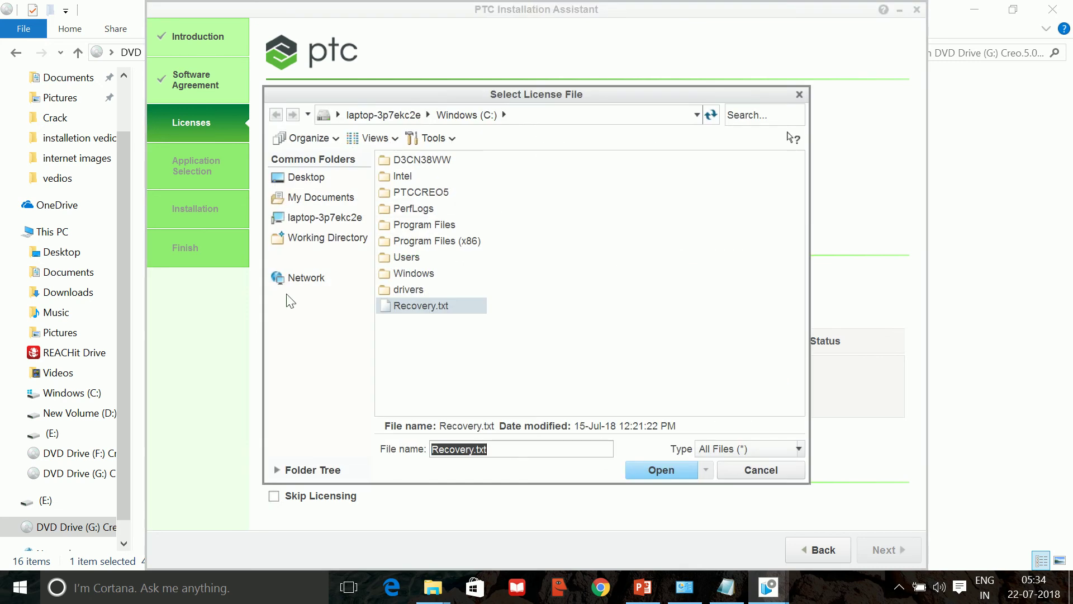
click(417, 192)
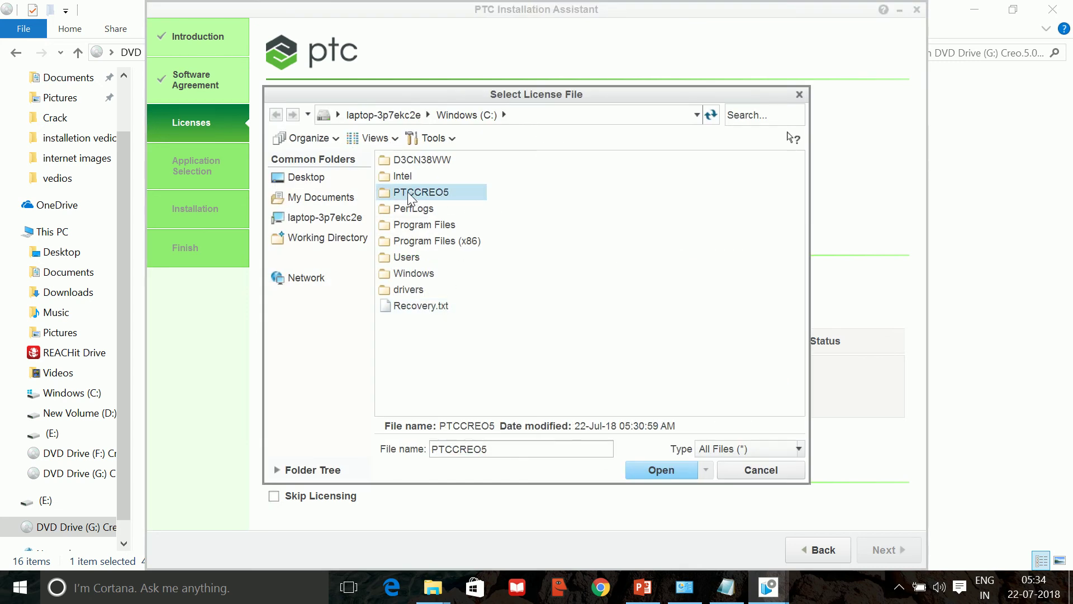
double_click(408, 193)
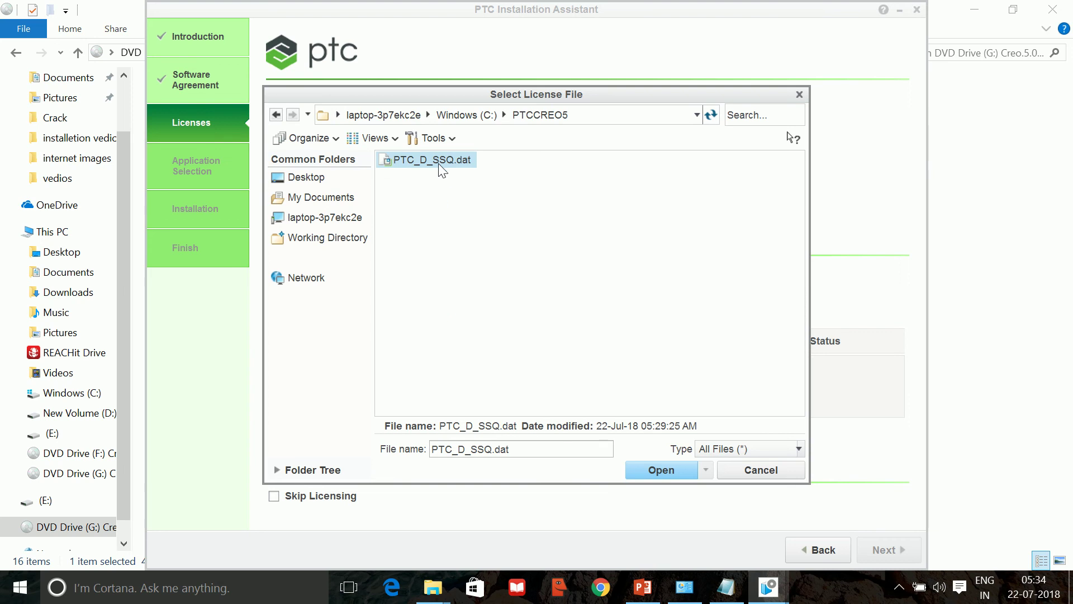
click(657, 468)
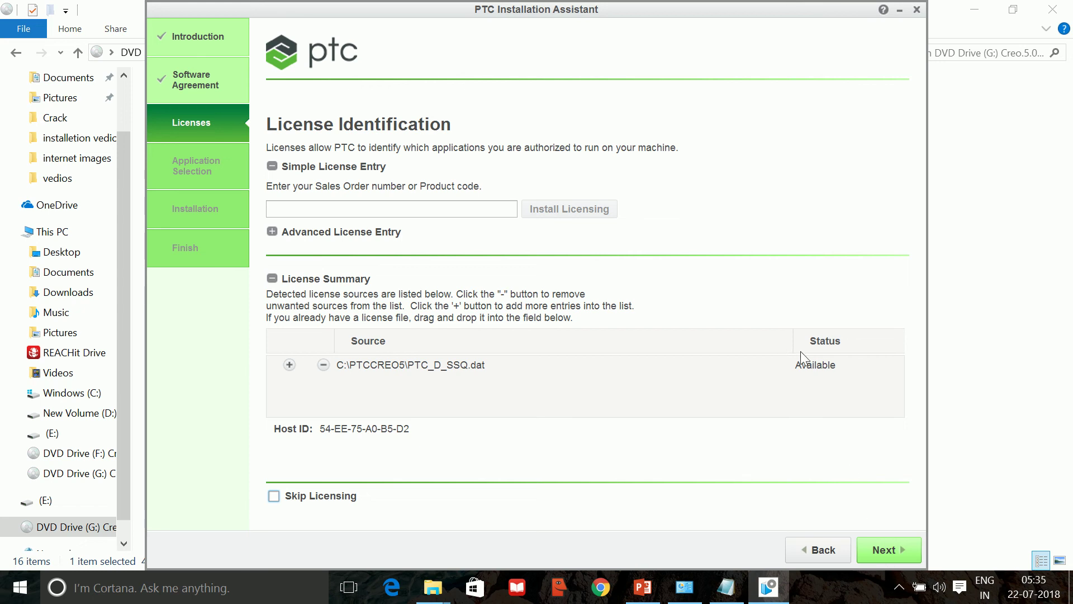
click(884, 550)
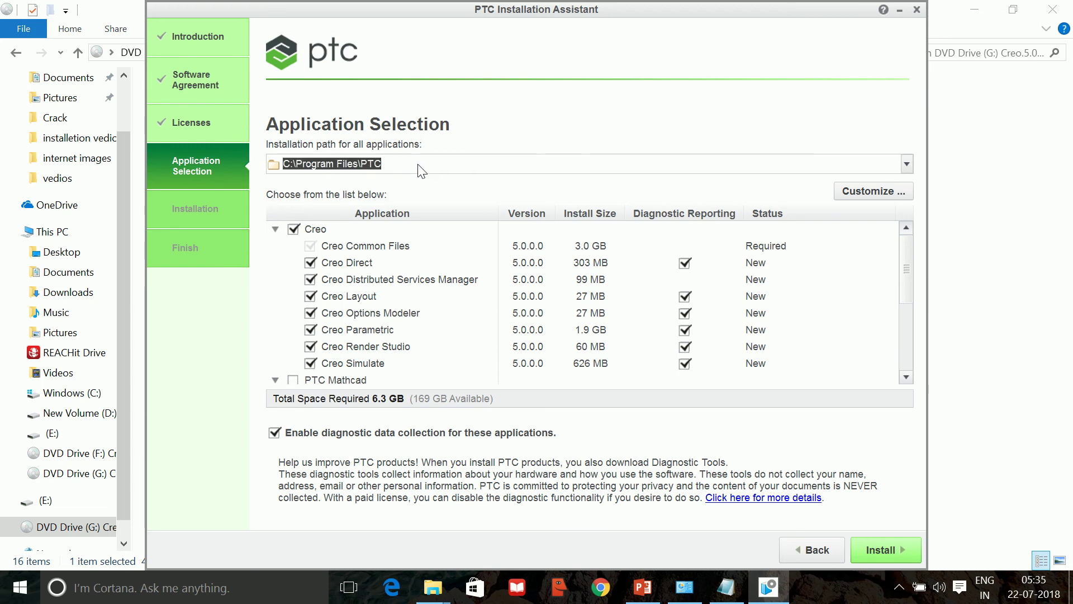
- Set the installation path for all applications to C:\Program Files\PTC_5
click(404, 169)
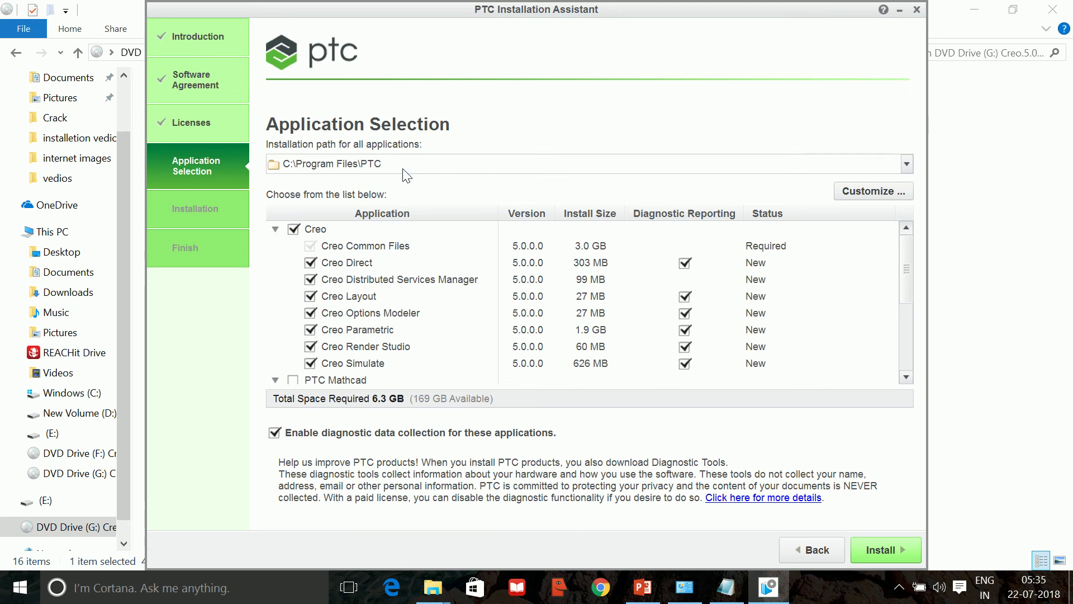
text(_5)
click(348, 235)
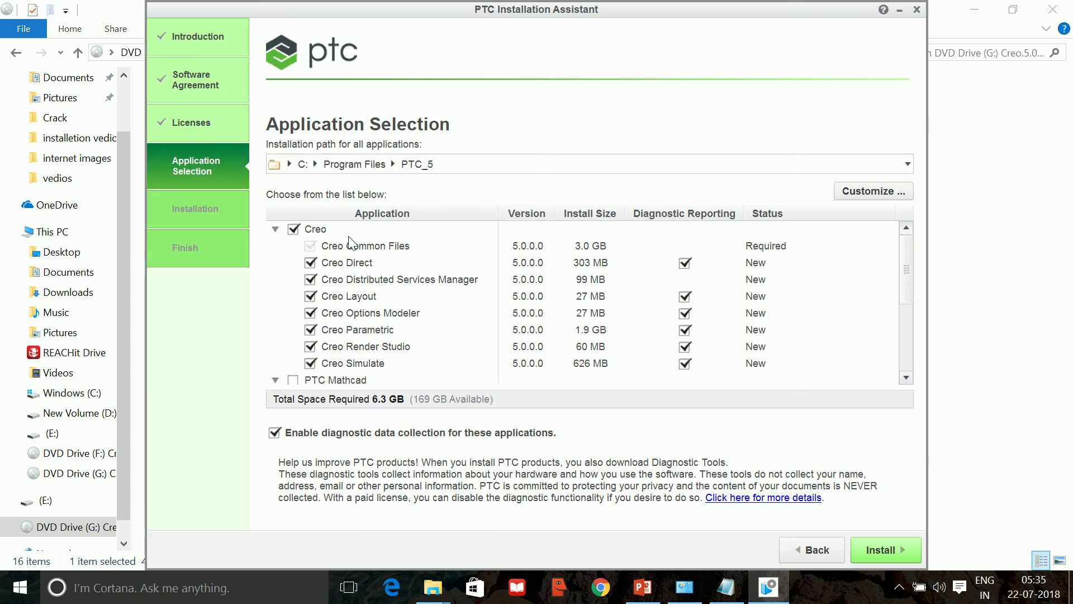
- Select only Creo Parametric from the Creo applications and exclude the Creo Thumbnail Viewer and Creo View Express utilities
click(294, 229)
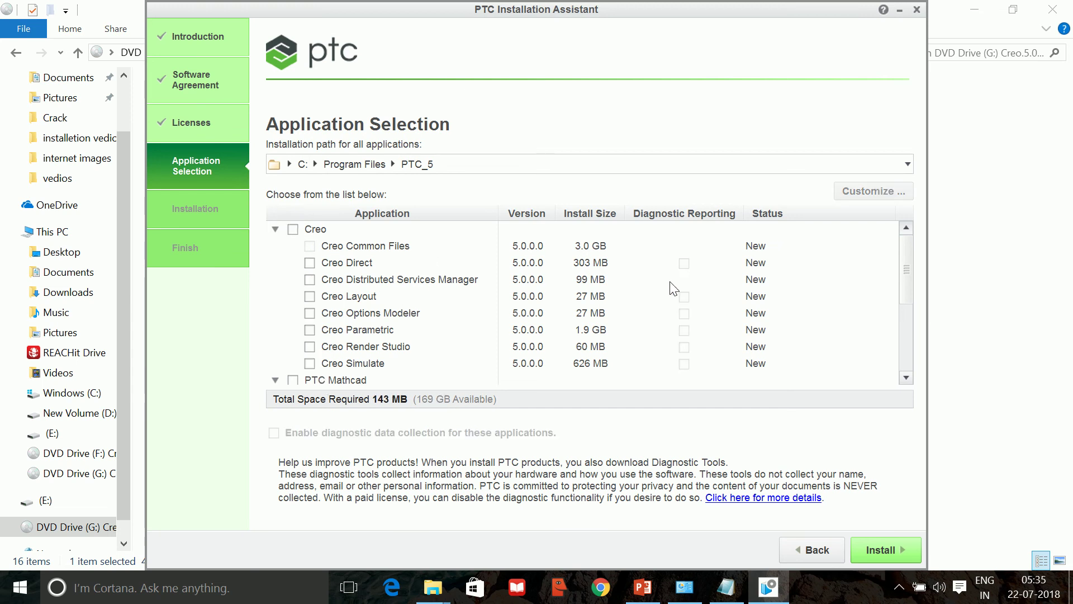
click(310, 331)
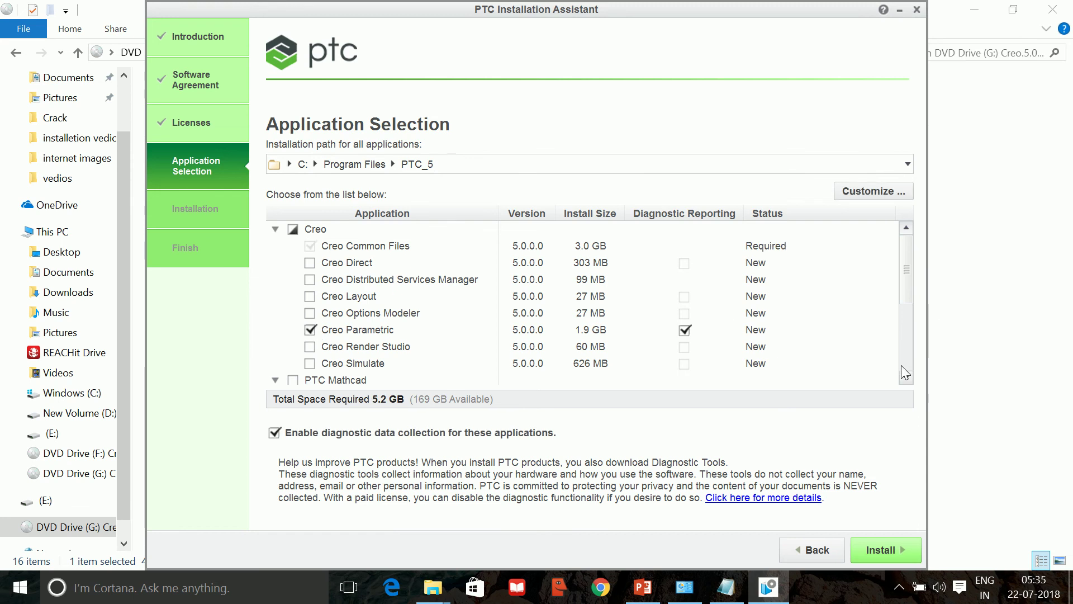
click(911, 378)
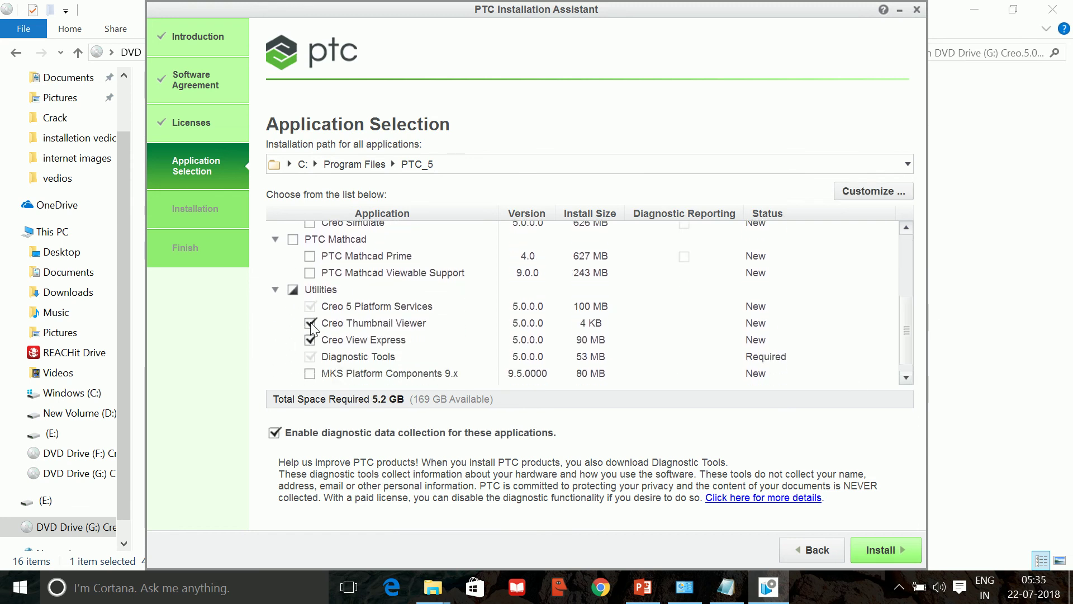
click(310, 324)
click(310, 340)
drag(907, 333, 904, 205)
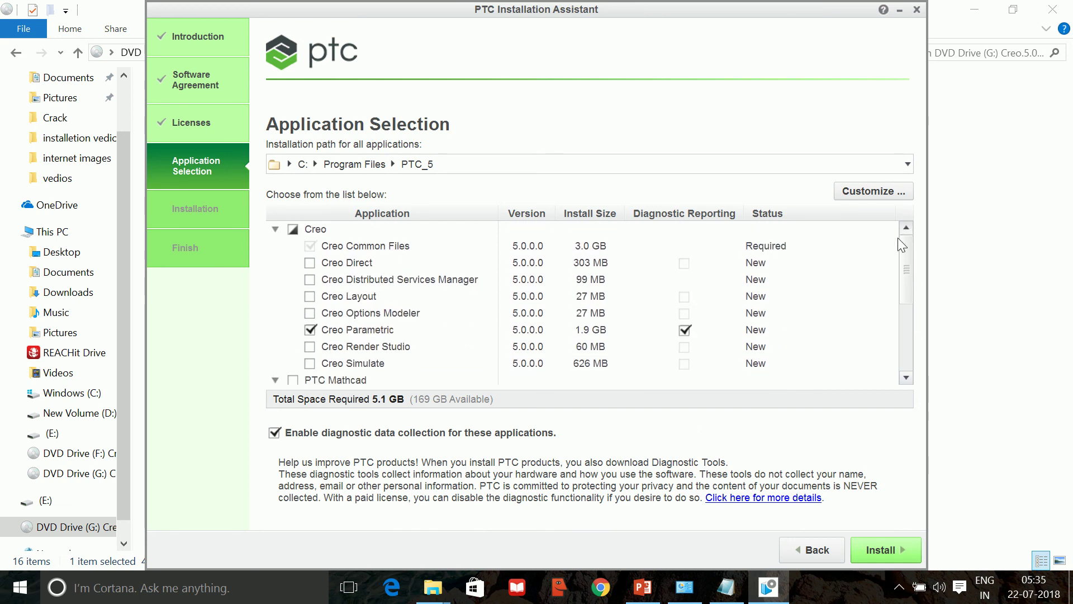
- Customize Creo Parametric to include all Options features except Creo Topology Optimization(BETA), and start the installation
click(876, 191)
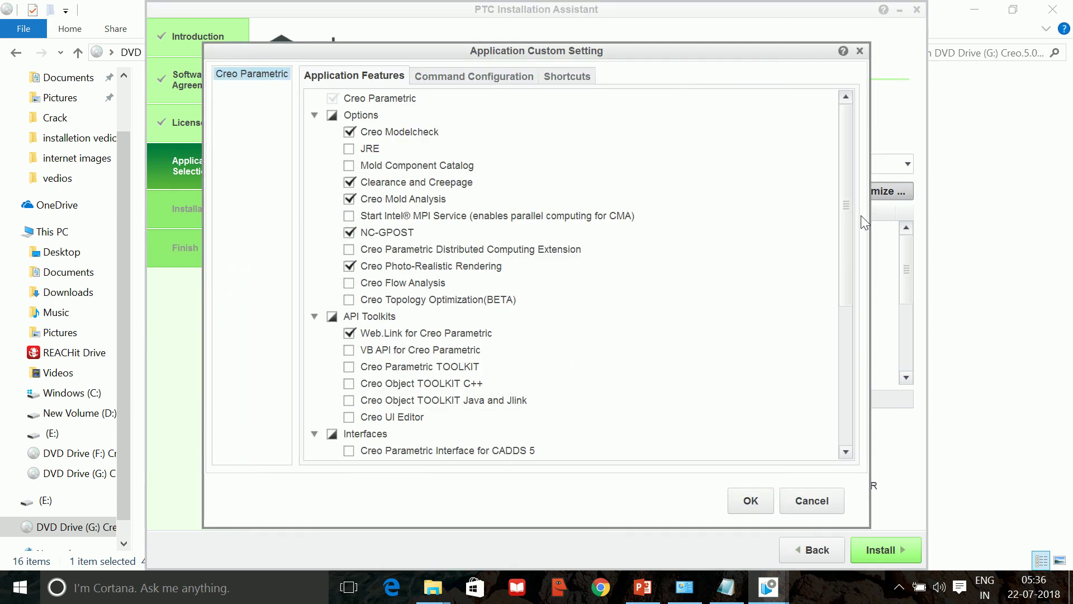
click(332, 115)
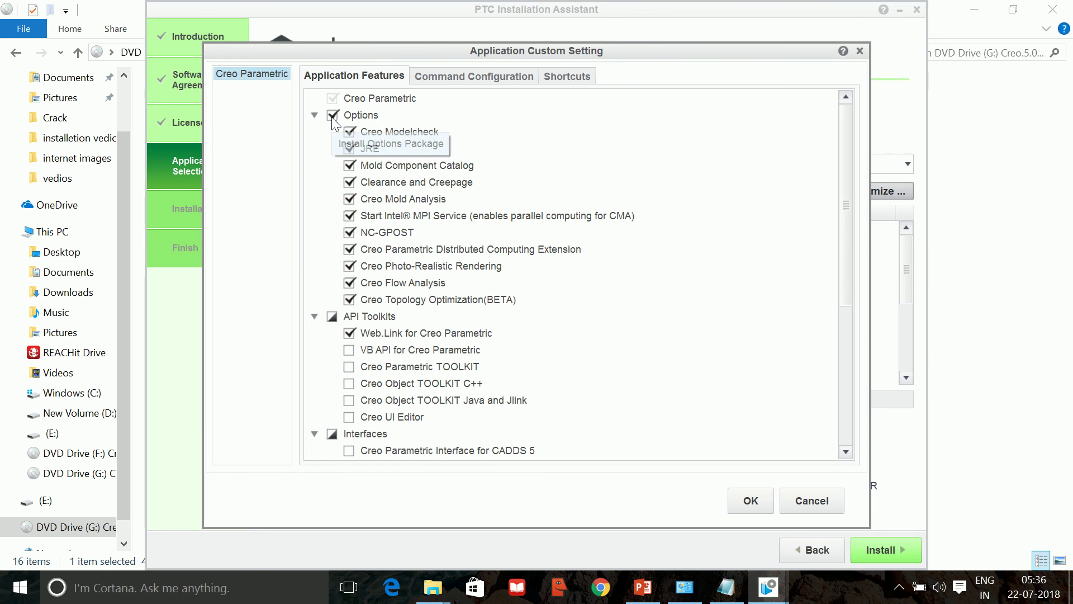
click(350, 299)
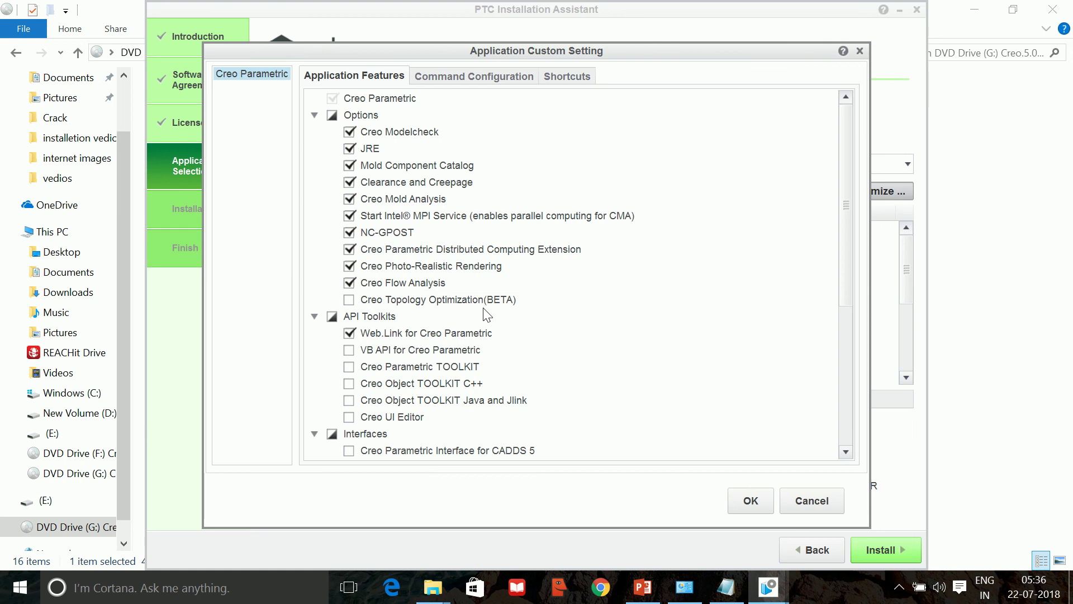
click(748, 503)
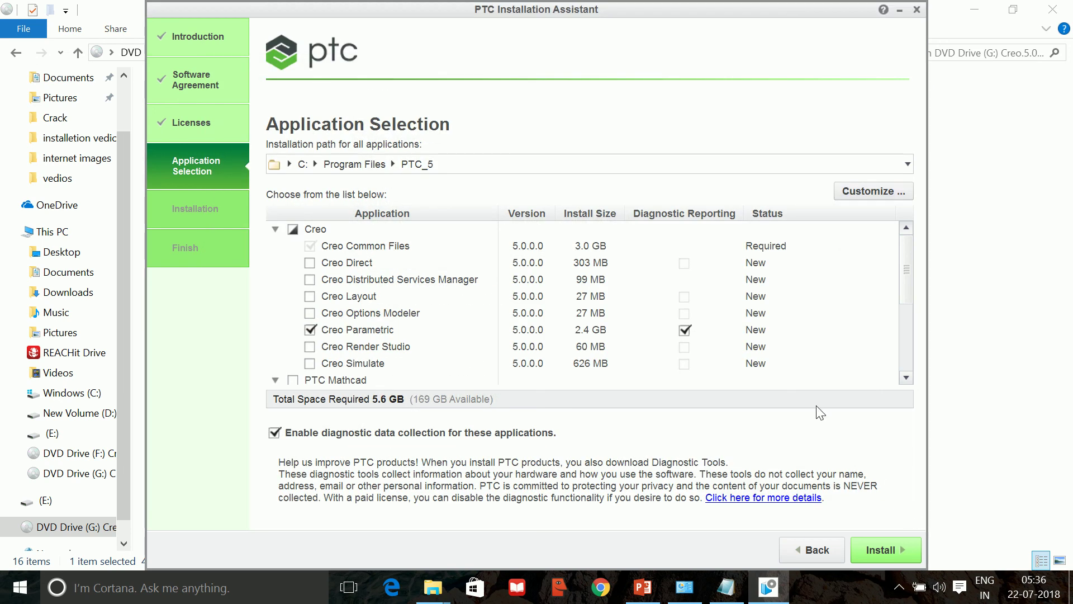
click(888, 548)
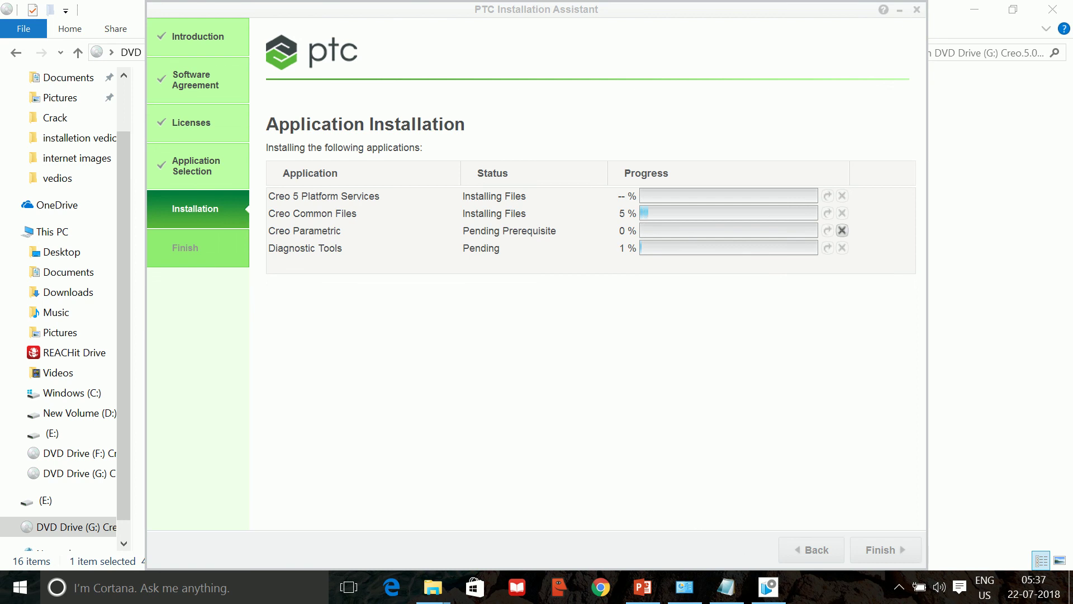
- Minimize the installer and the setup folder window, and bring the installer back to check the installation progress
click(643, 587)
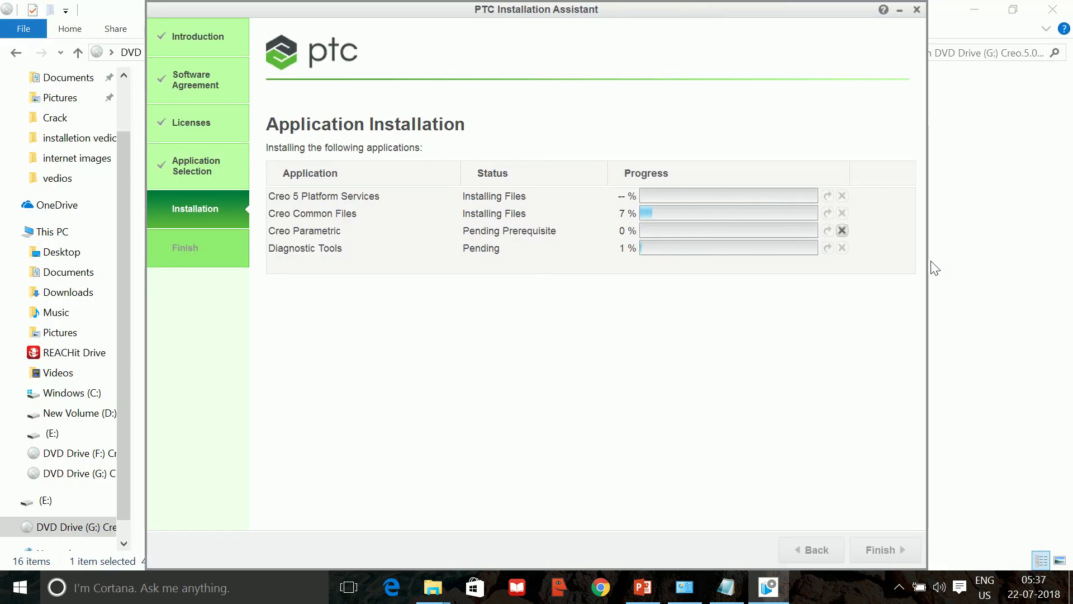
click(901, 11)
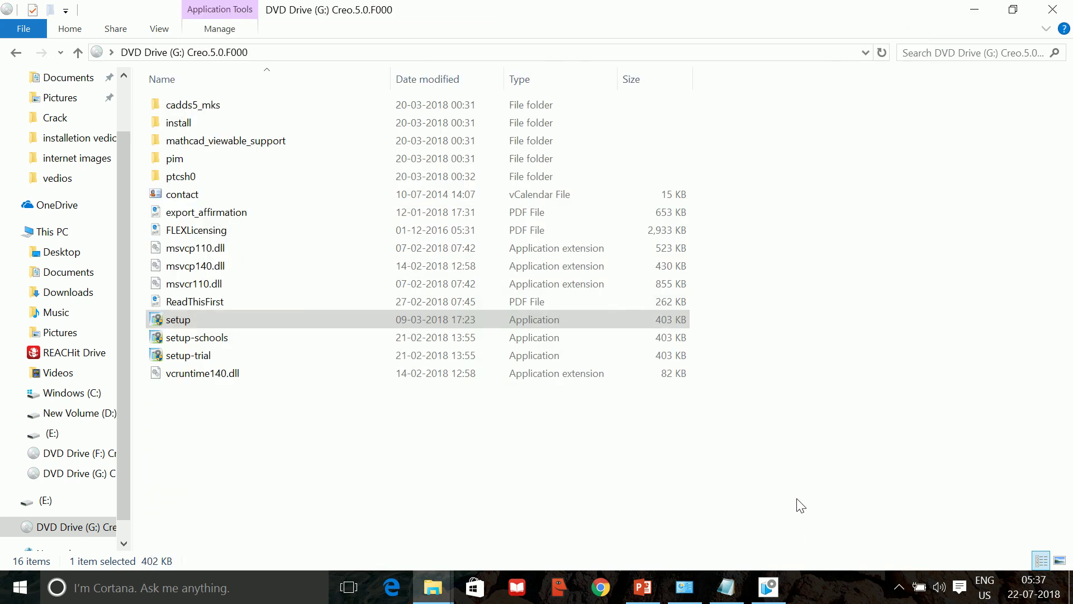
click(976, 12)
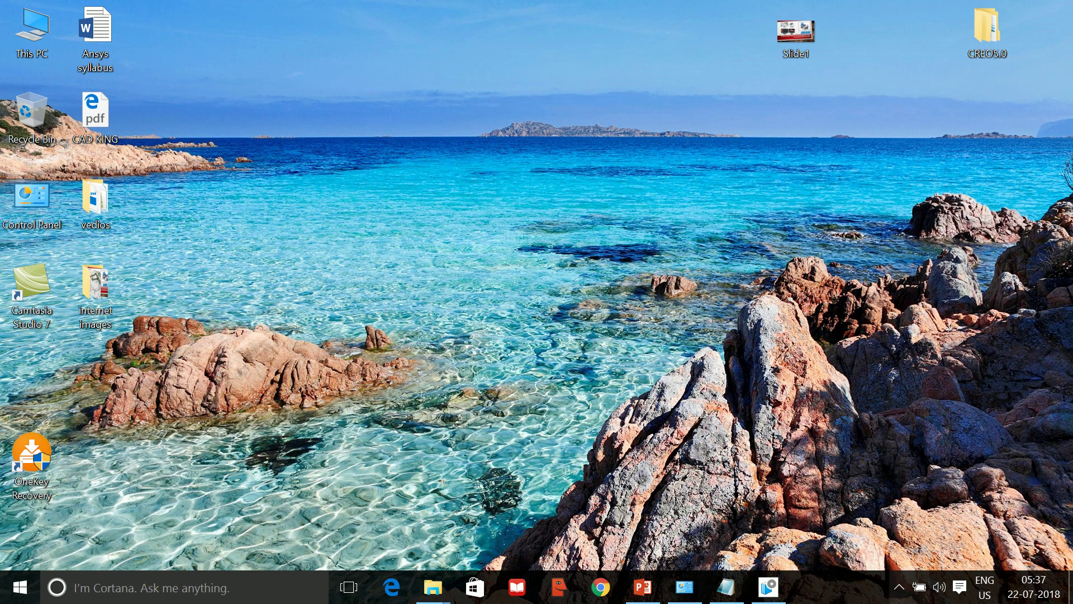
click(769, 588)
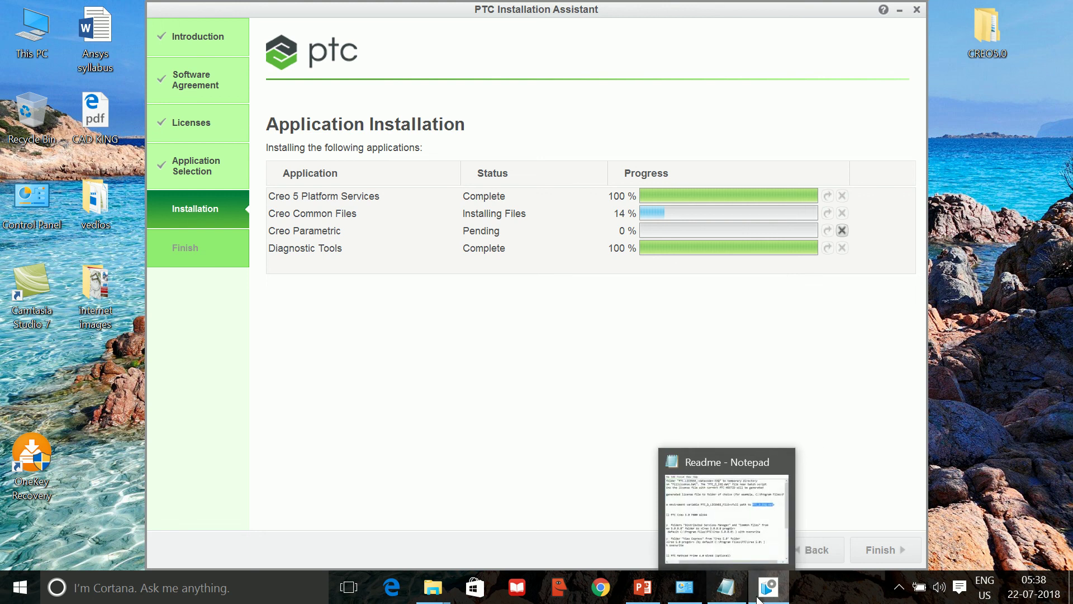
mouse_move(767, 597)
mouse_move(685, 587)
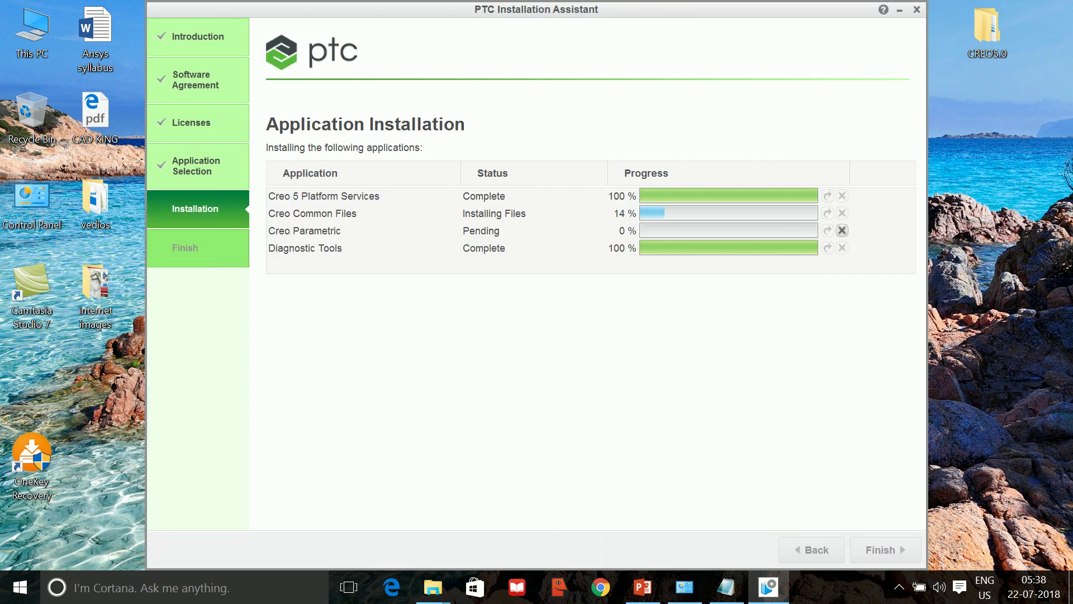
click(651, 595)
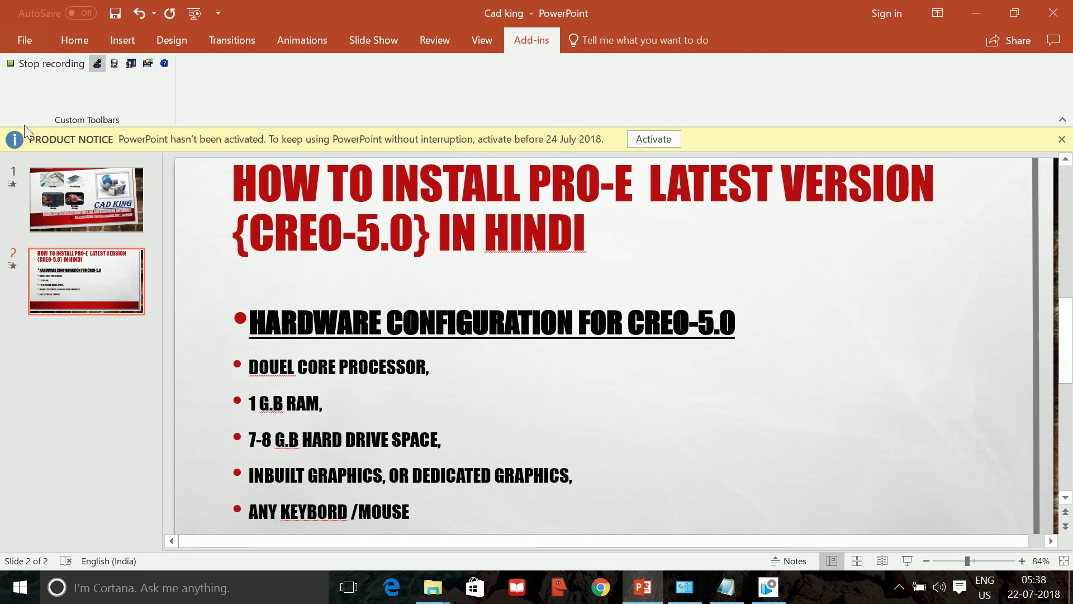
click(56, 66)
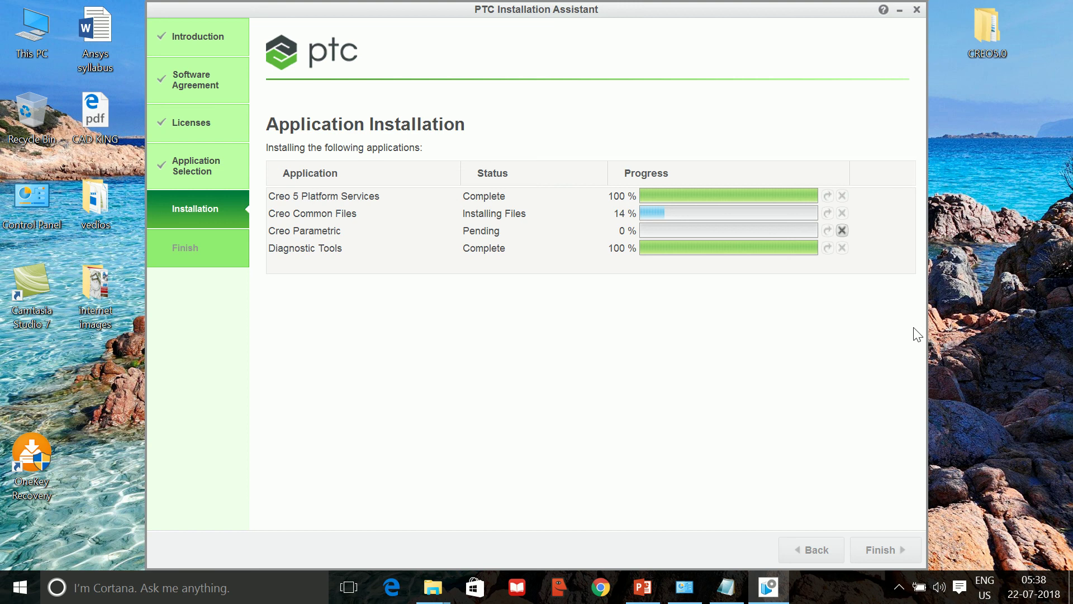